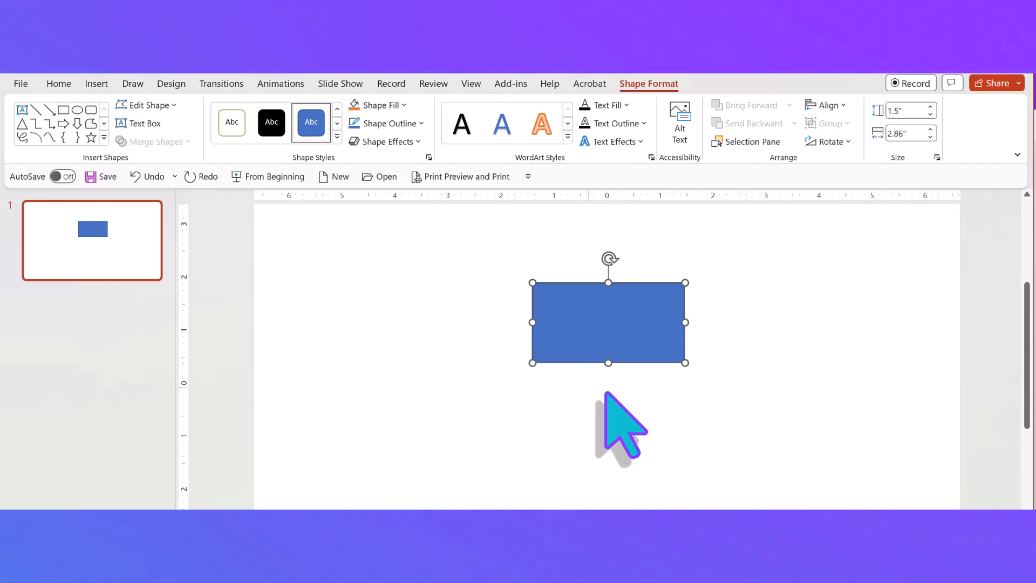
Draw a circle about 1.58" in diameter beside the blue rectangle, leaving a gap between them.
left_click(569, 383)
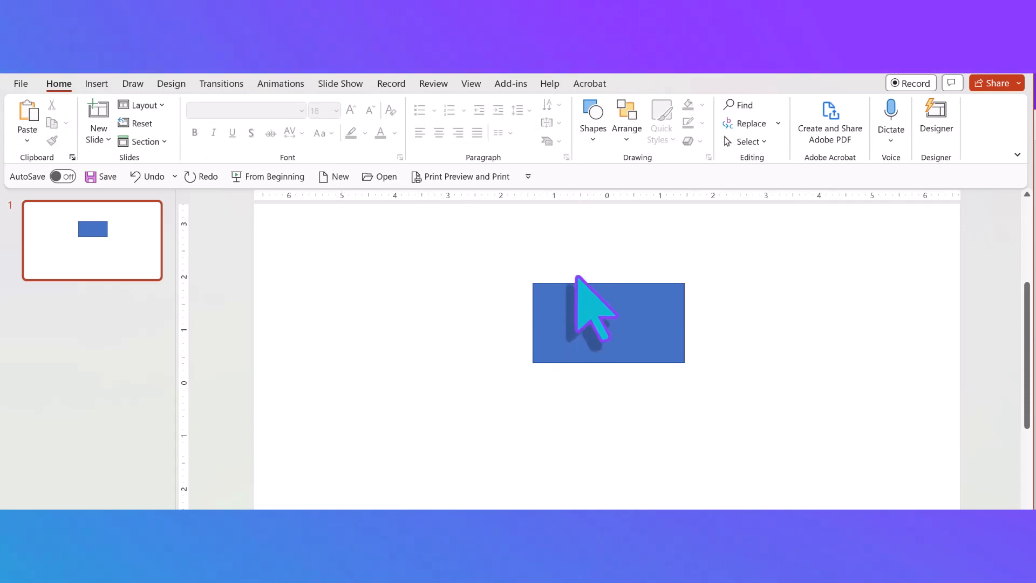
left_click(592, 115)
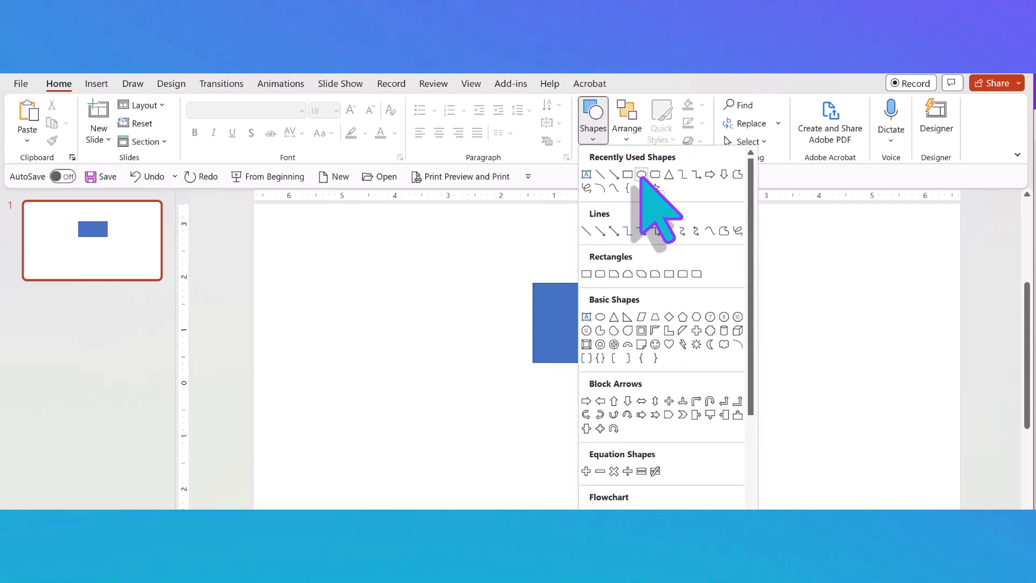
left_click(641, 174)
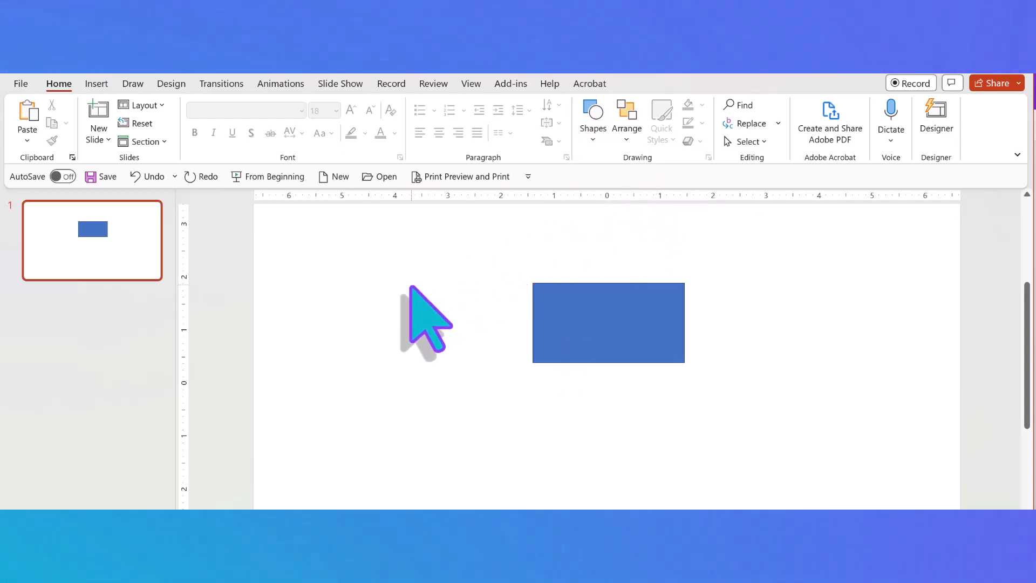
left_click_drag(412, 285, 495, 358)
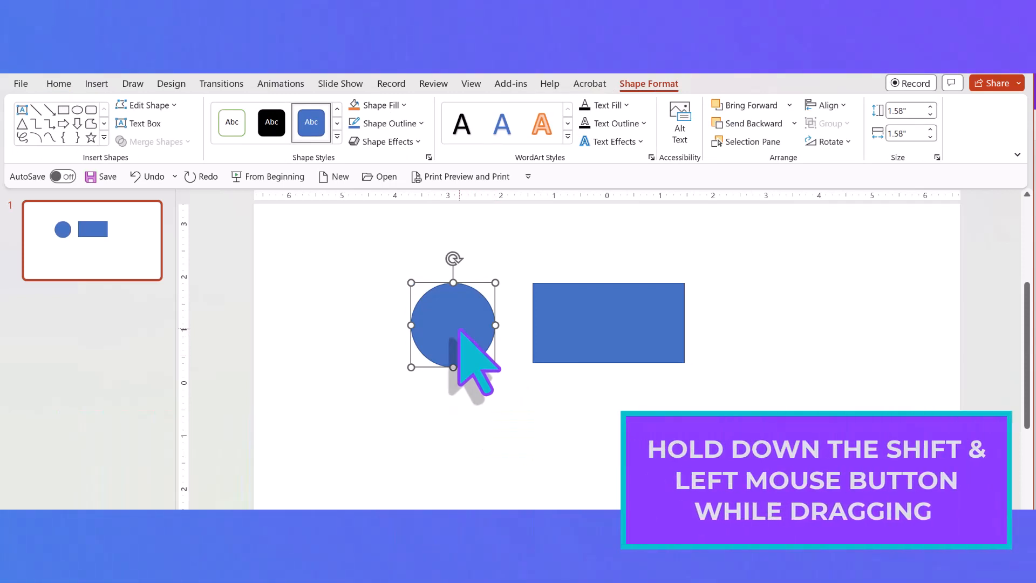
Move the circle over the rectangle's near short edge and resize it to 1.5" so it matches the rectangle's height.
left_click_drag(459, 330, 530, 328)
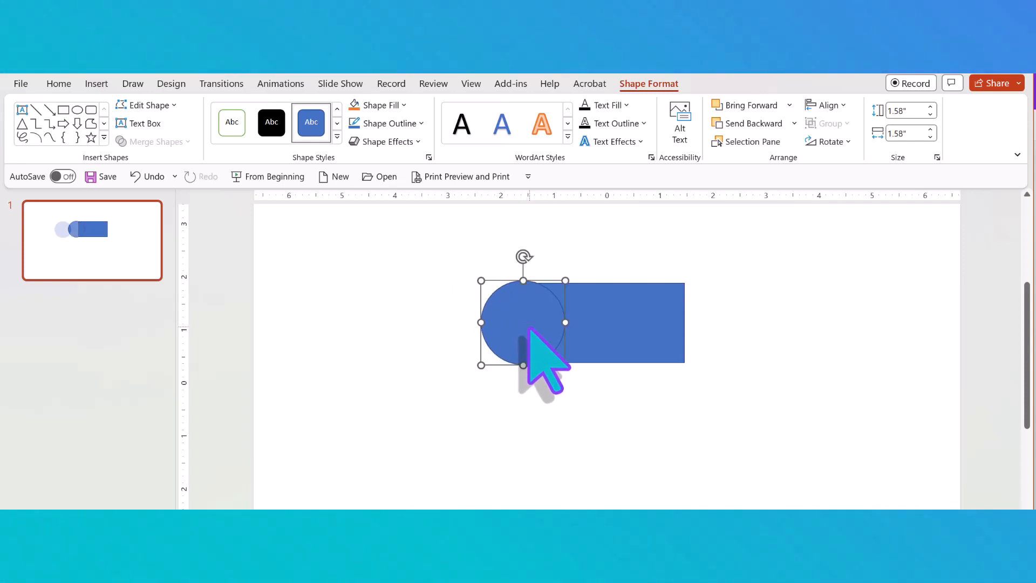
left_click(565, 366)
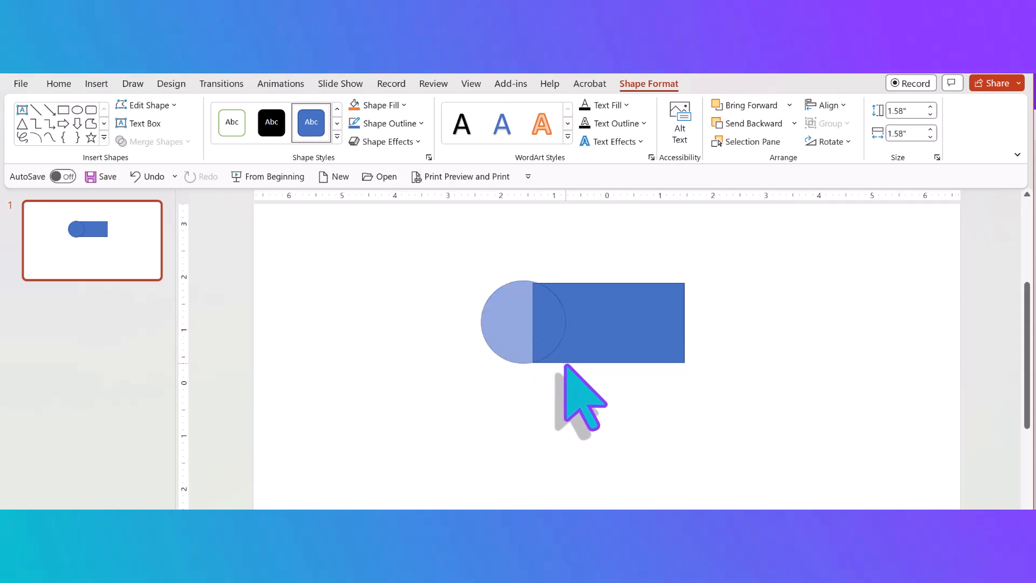
left_click(564, 363)
left_click_drag(532, 330, 539, 334)
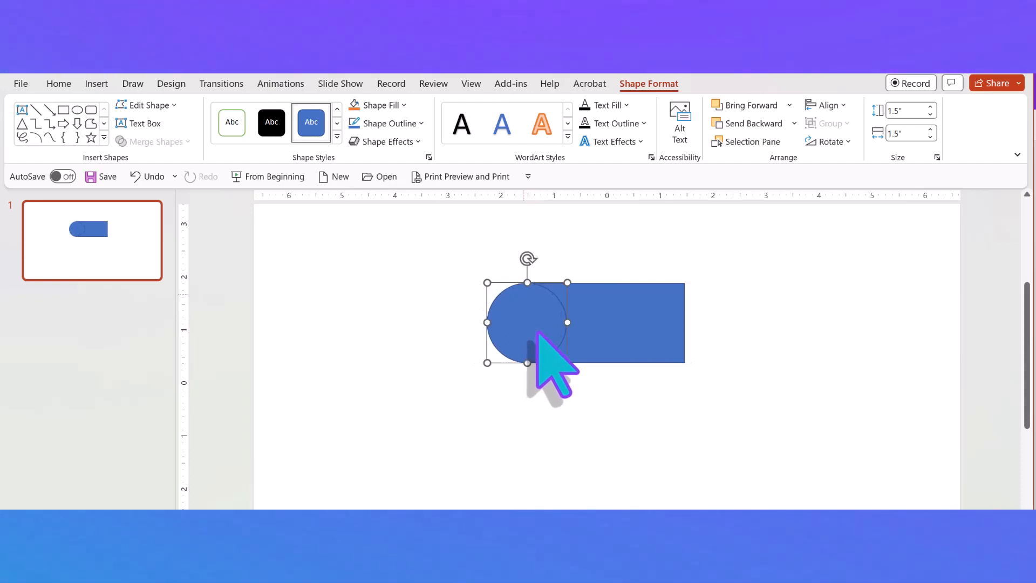
Select the rectangle and the circle and merge them with Union.
left_click(635, 329)
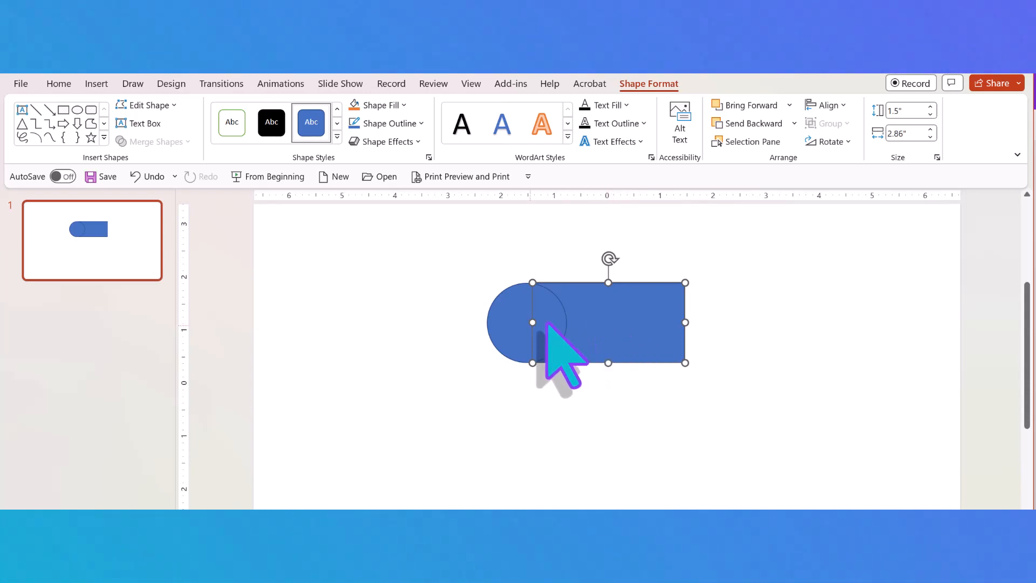
left_click(506, 324, "shift")
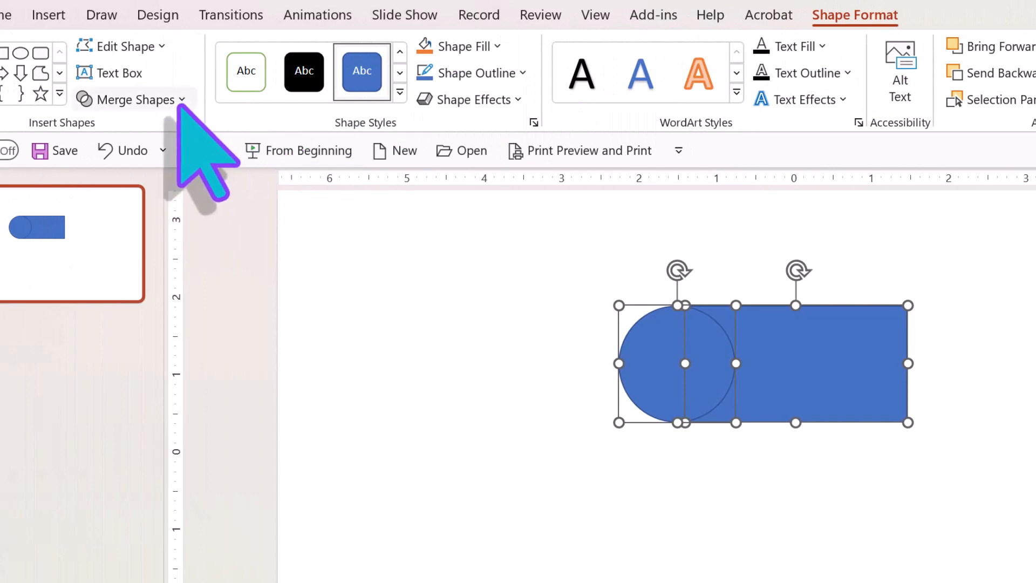
left_click(179, 106)
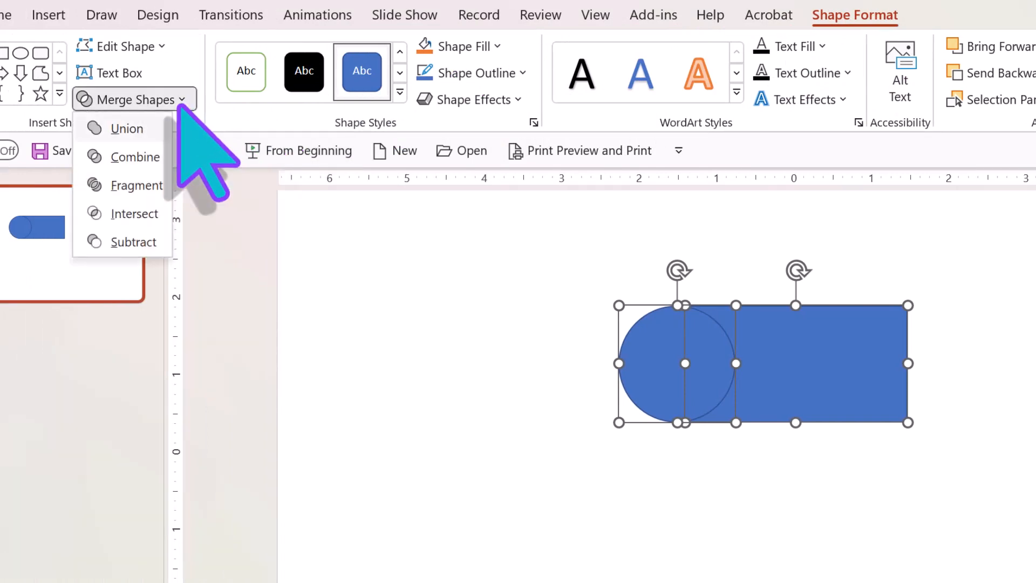
left_click(141, 129)
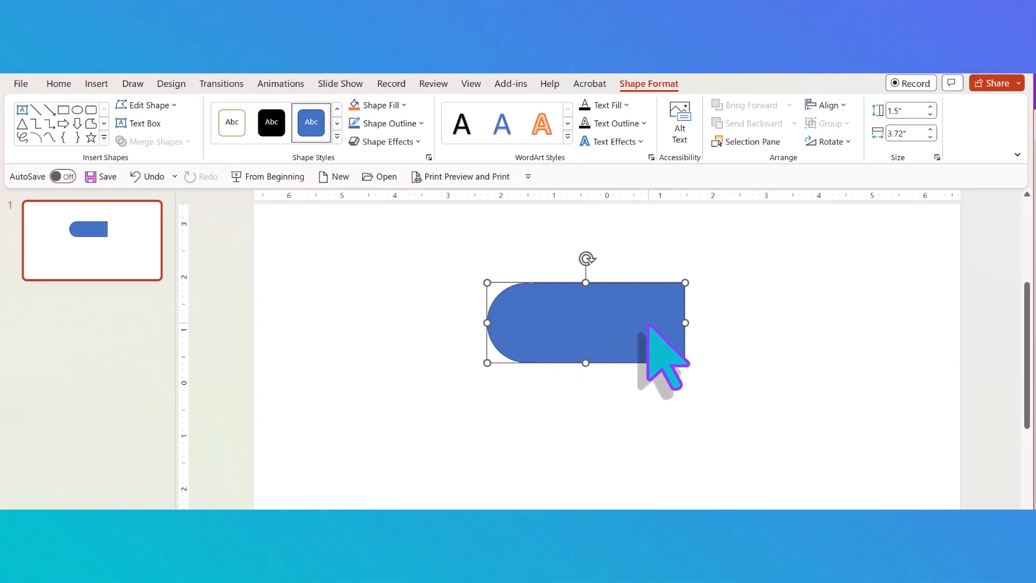
Delete the merged round-ended shape and draw an isosceles triangle about 1.18" high and 1.41" wide near the slide's upper part.
key("Delete")
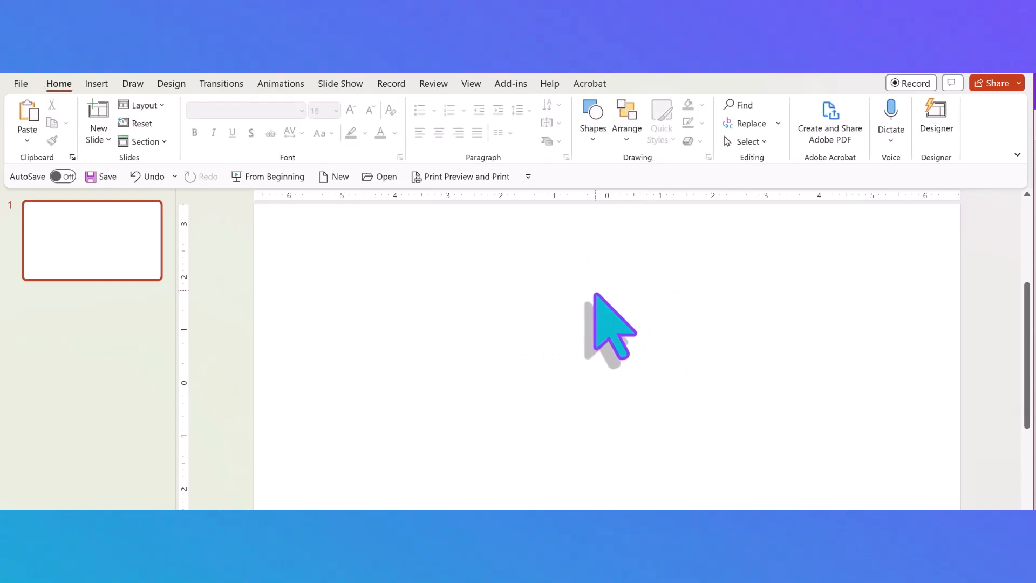
left_click(593, 139)
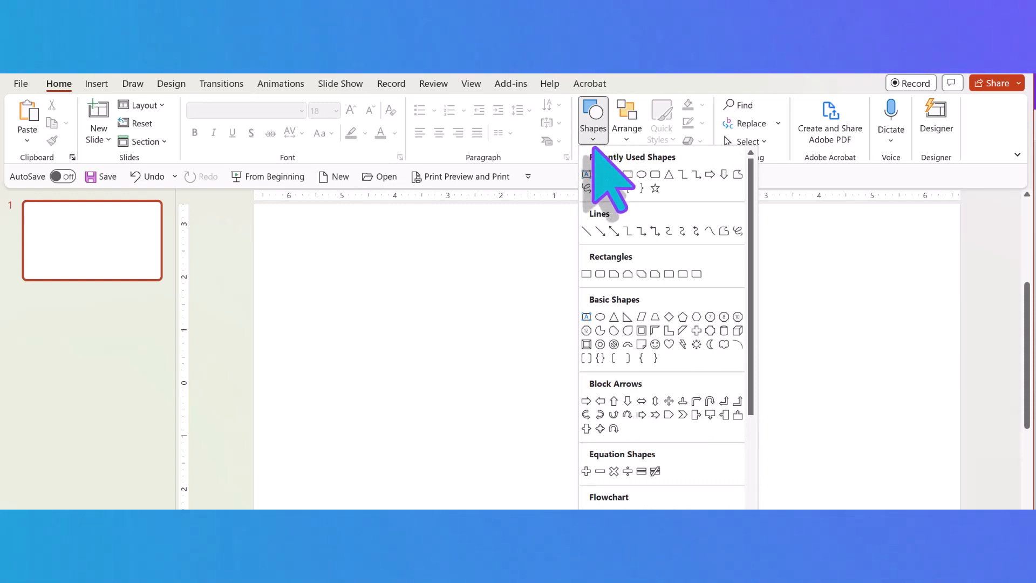
left_click(614, 318)
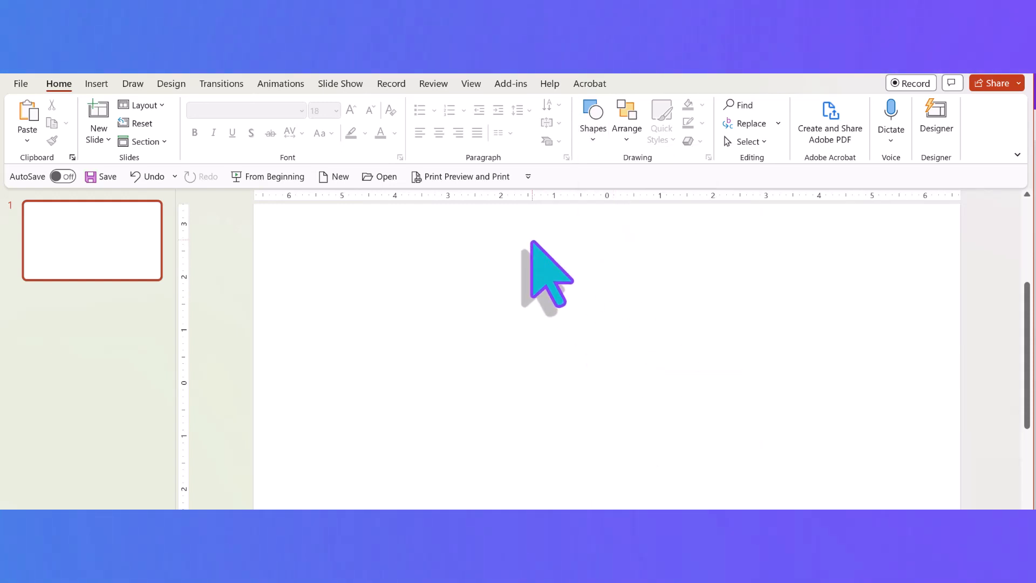
left_click_drag(532, 242, 457, 303)
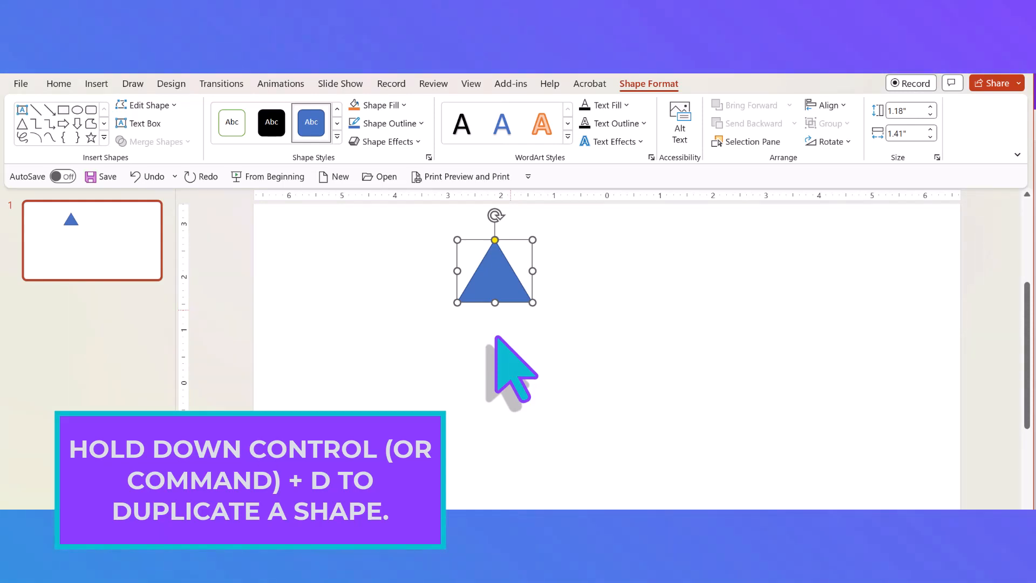
Duplicate the triangle three times, placing one copy beside it, one overlapping higher between them and one overlapping lower in the middle.
key("ctrl+d")
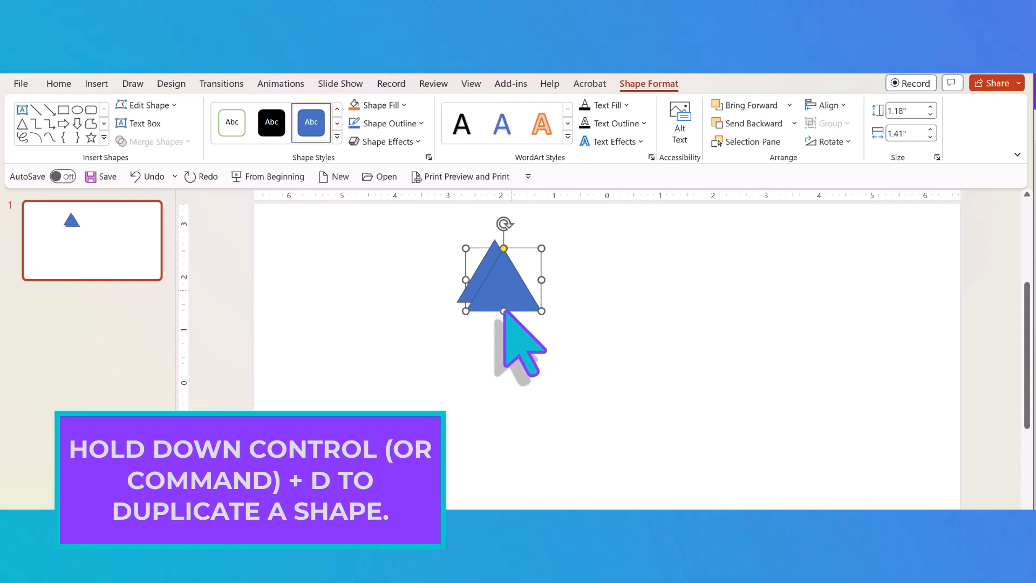
mouse_move(513, 289)
left_mouse_down()
mouse_move(589, 289)
mouse_move(577, 286)
left_mouse_up()
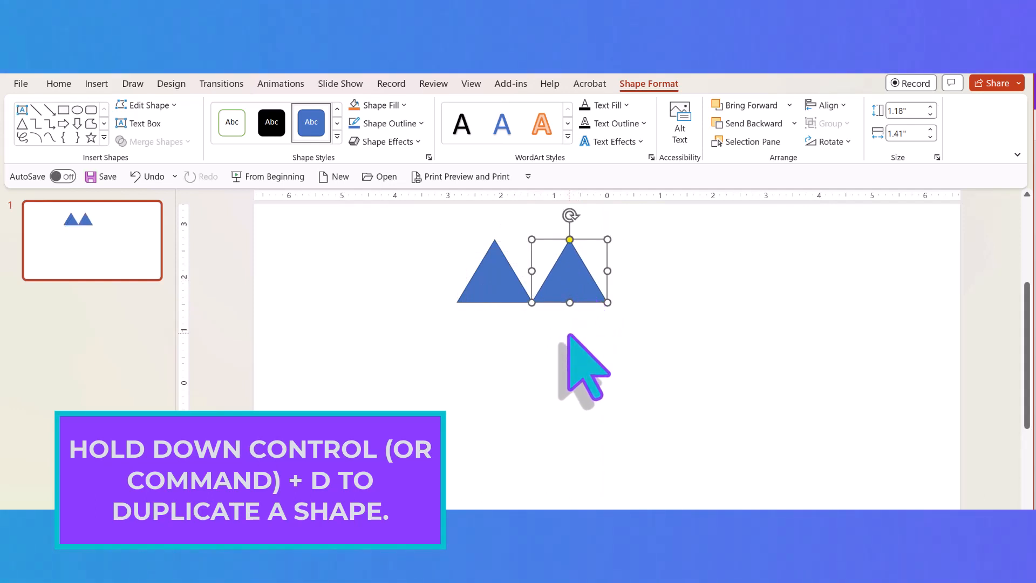
key("ctrl+d")
left_click_drag(651, 273, 540, 251)
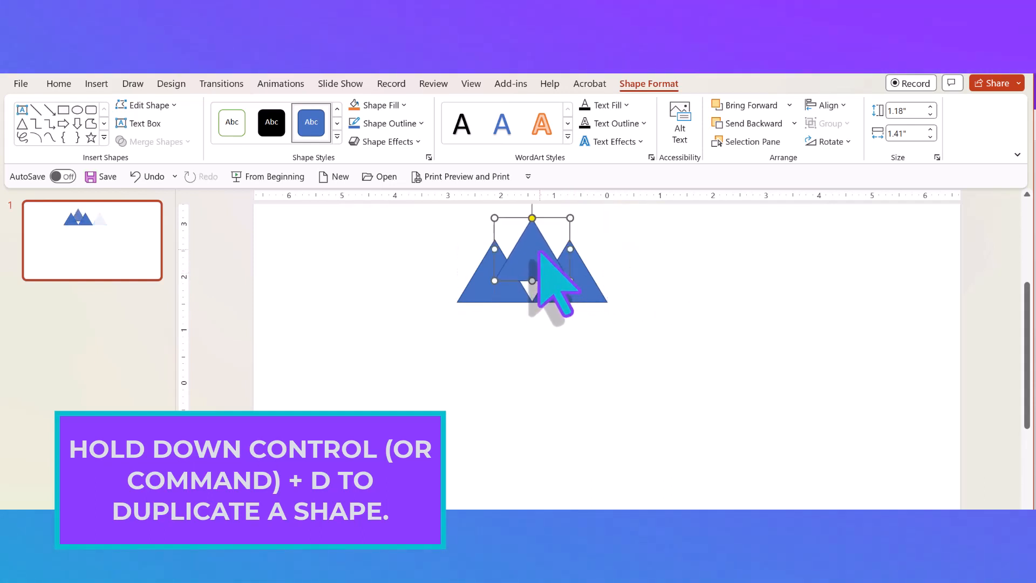
key("ctrl+d")
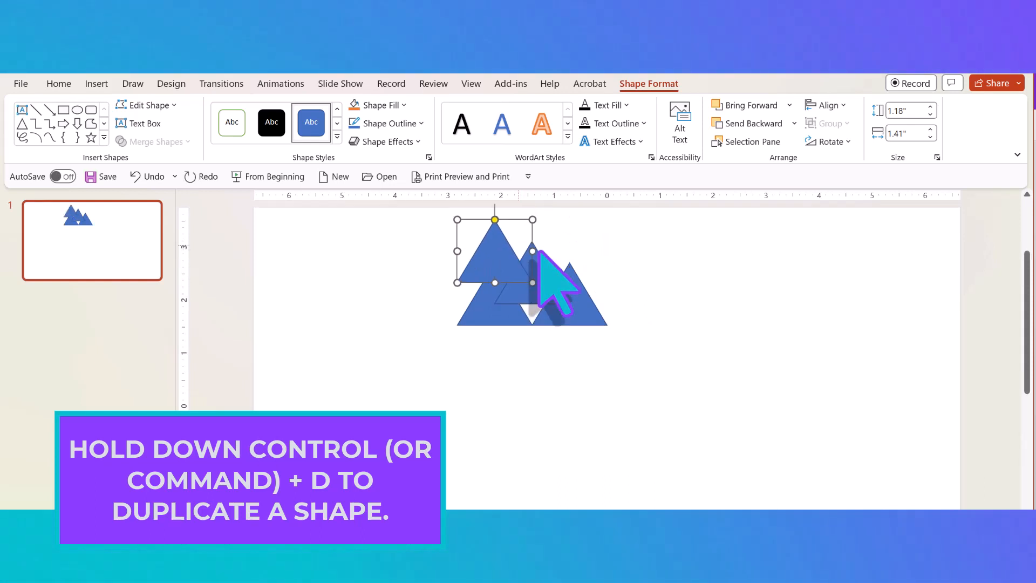
left_click_drag(493, 252, 535, 310)
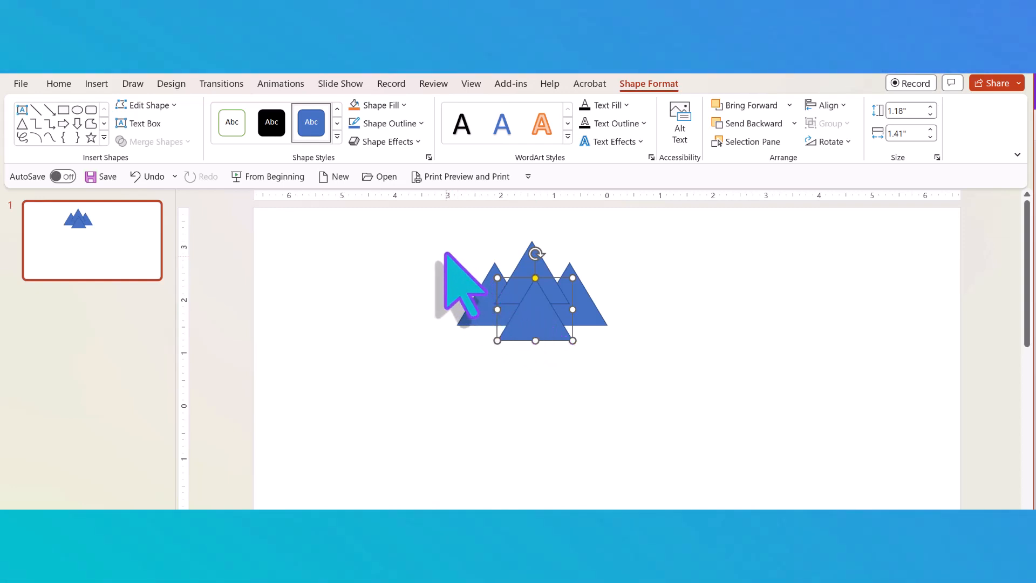
Select all four overlapping triangles and merge them with Union.
left_click(445, 253)
left_click_drag(465, 238, 632, 368)
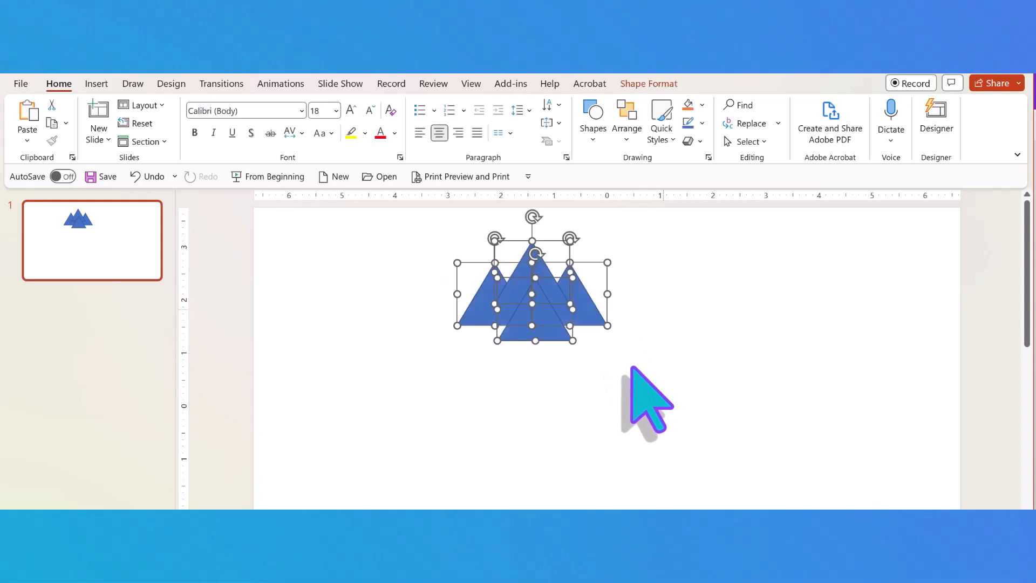
left_click(648, 83)
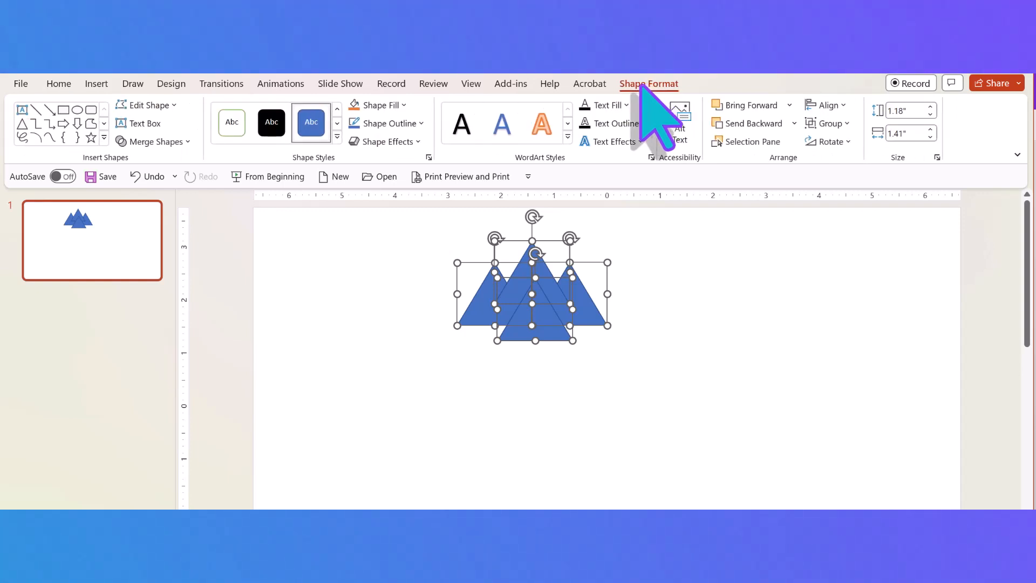
left_click(187, 143)
left_click(161, 159)
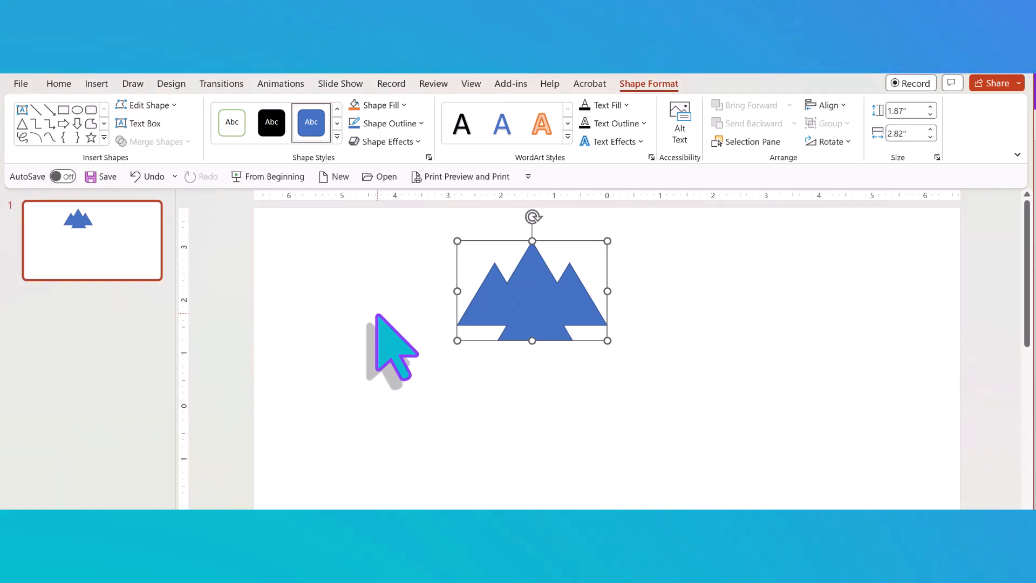
Duplicate the merged triangle shape, rotate the copy upside down and position it directly beneath the original so their flat bases meet.
key("ctrl+d")
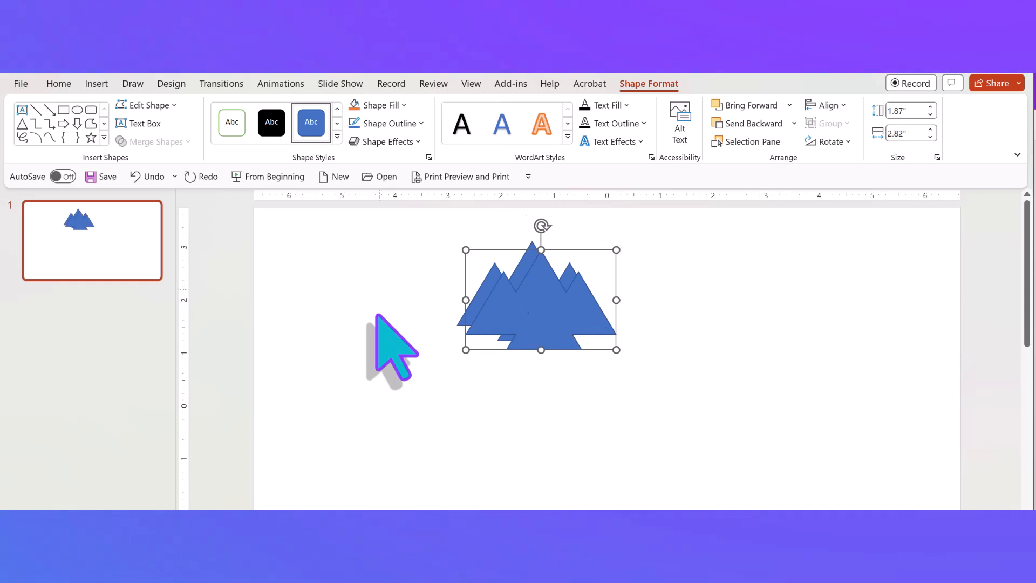
left_click_drag(530, 324, 538, 354)
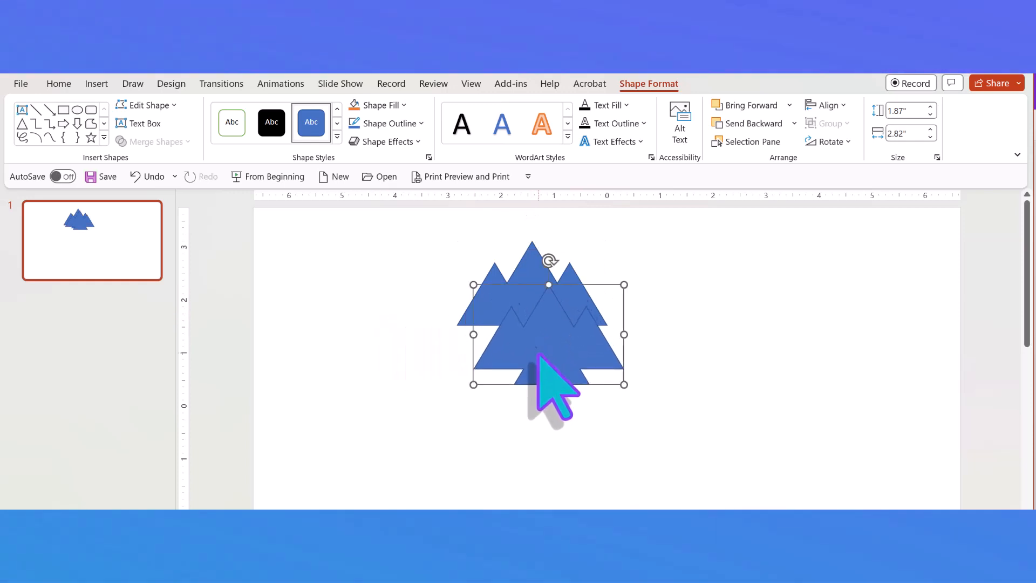
left_click_drag(549, 261, 487, 267)
left_click_drag(538, 355, 538, 398)
left_click(649, 321)
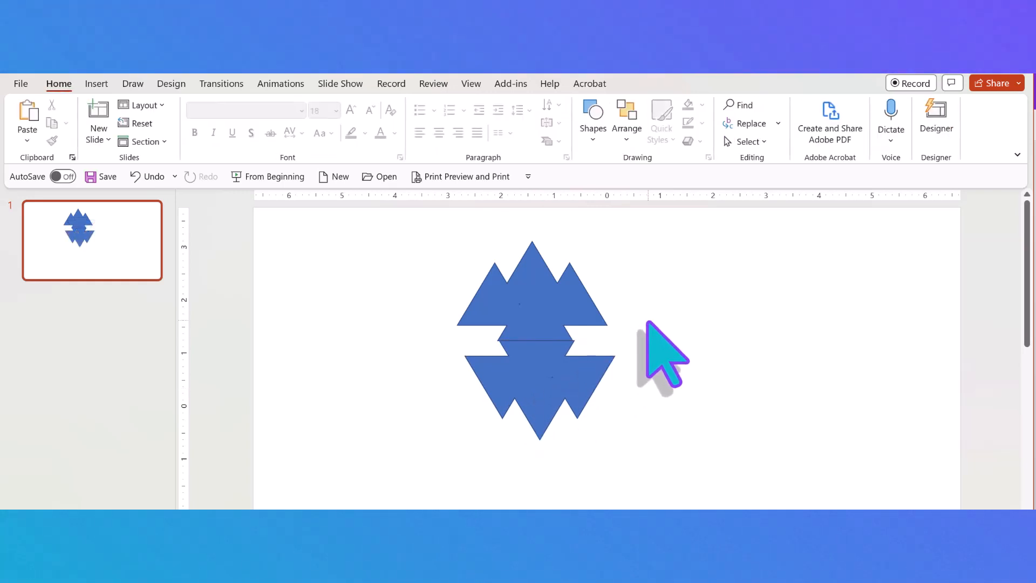
left_click(546, 372)
double_click(547, 374)
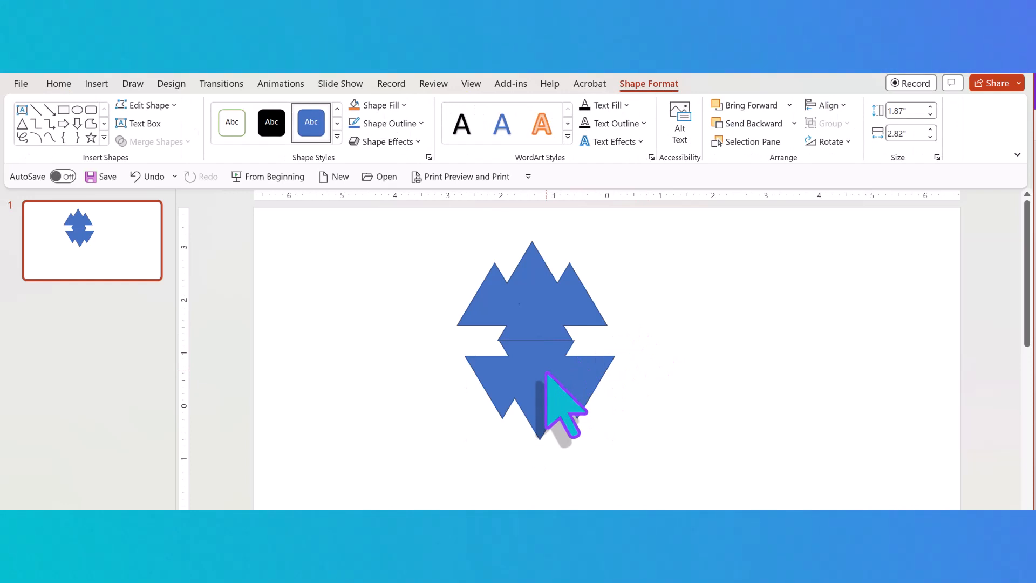
left_click_drag(547, 373, 545, 373)
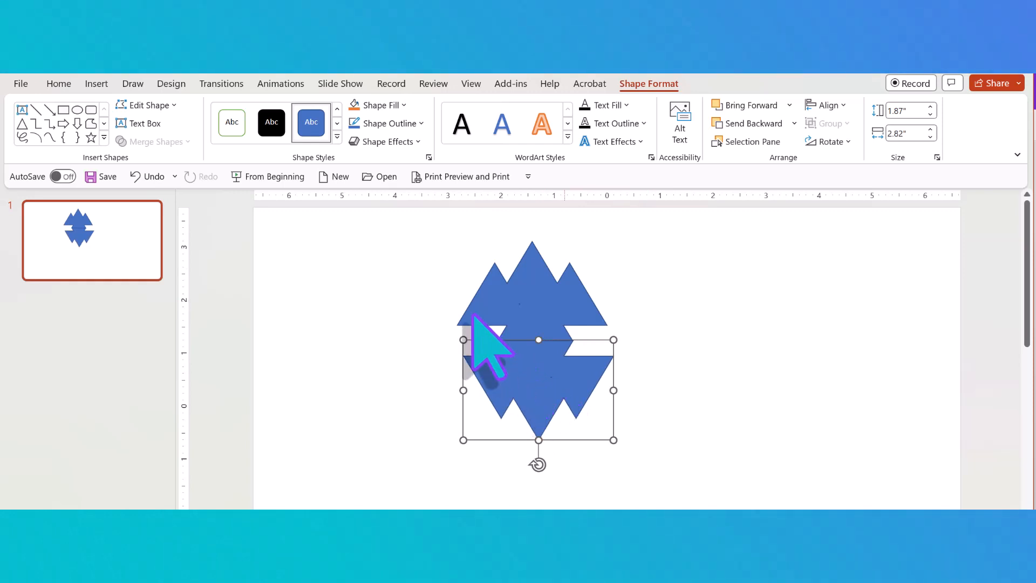
Select the upright and inverted triangle shapes and merge them into one shape with Union.
left_click(394, 253)
left_click_drag(427, 231, 660, 443)
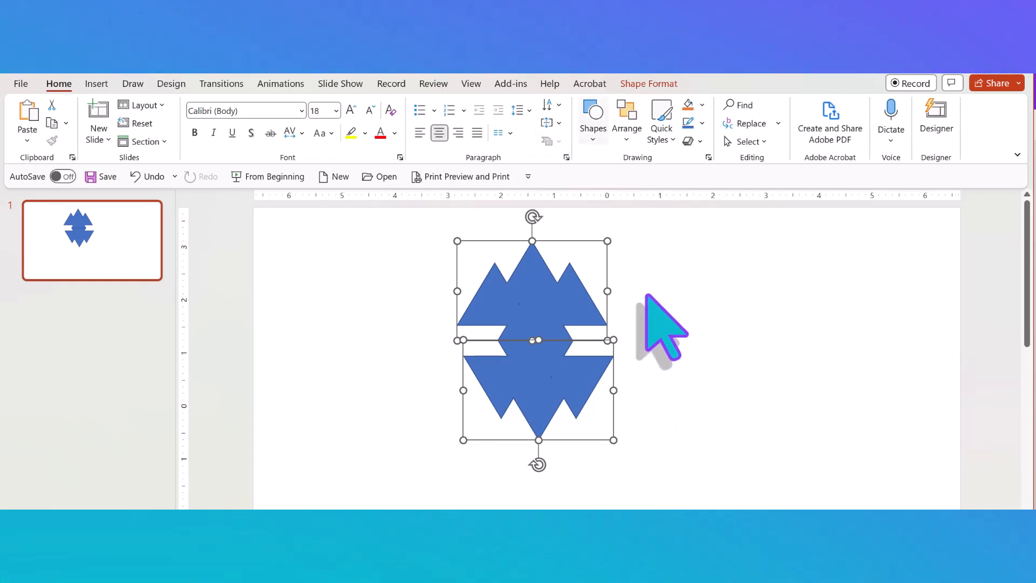
left_click(628, 87)
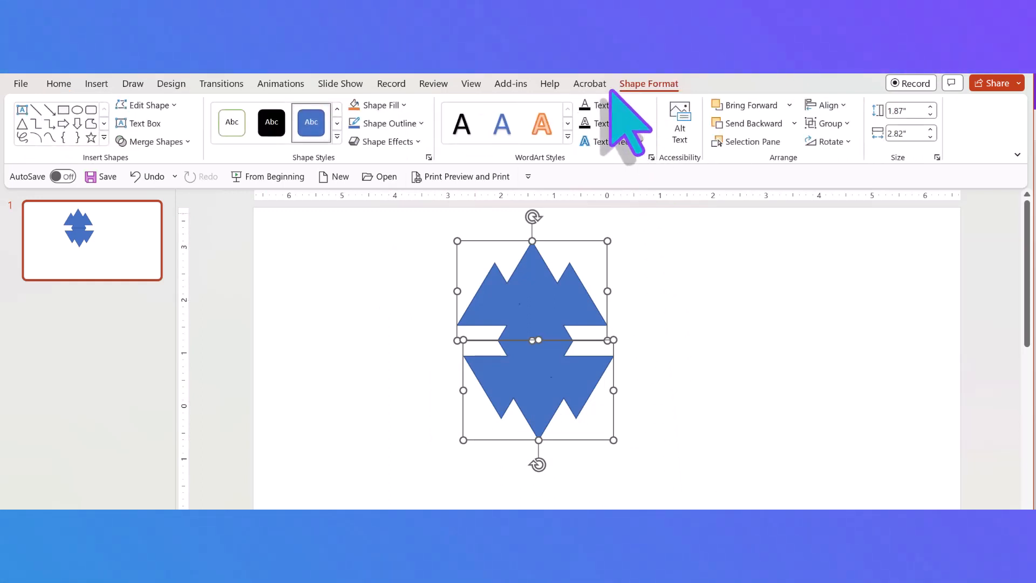
left_click(162, 141)
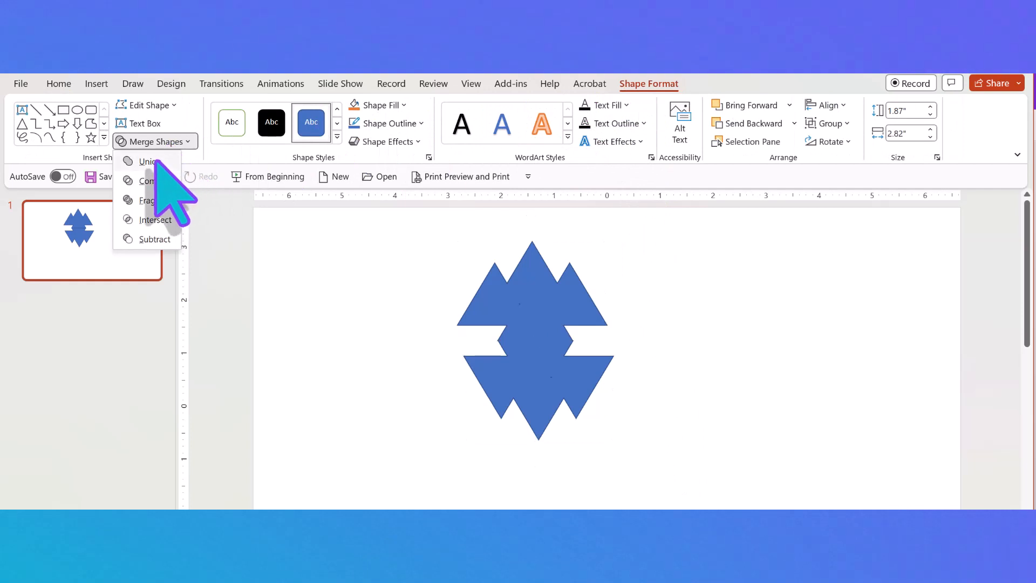
left_click(150, 161)
left_click(372, 333)
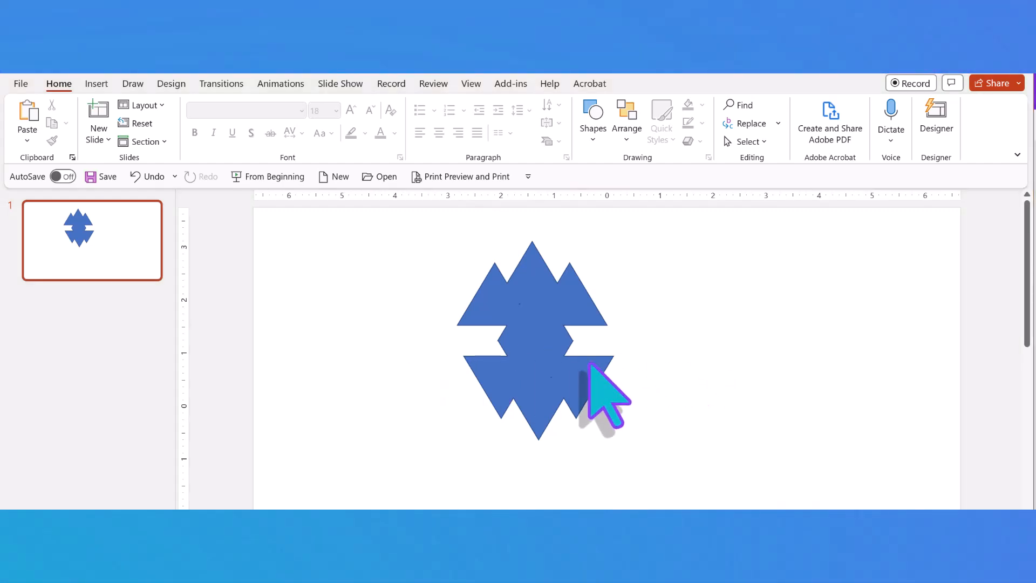
Fill the merged triangle shape with the red-orange smoky picture from the stock images.
left_click(533, 323)
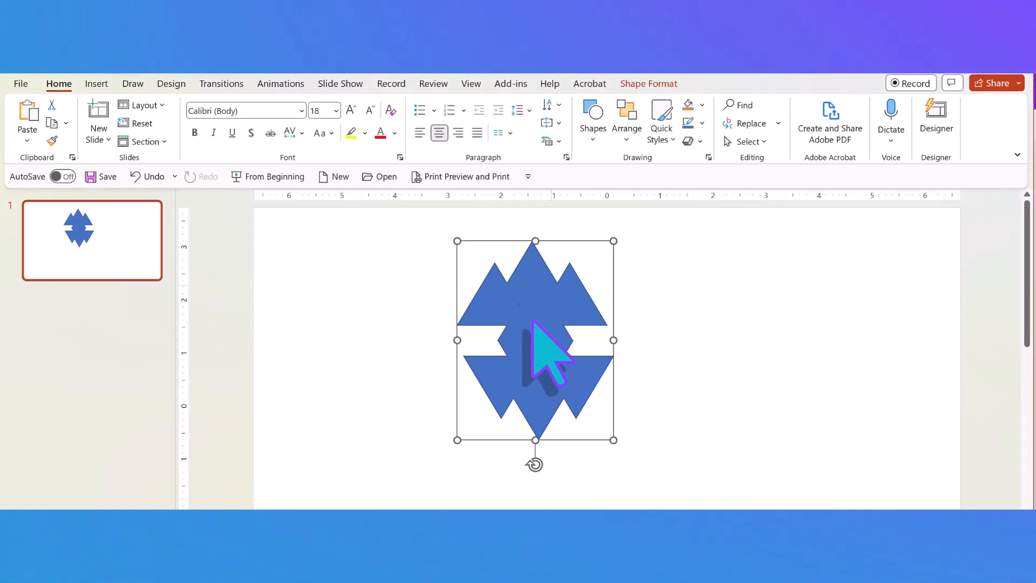
left_click(642, 85)
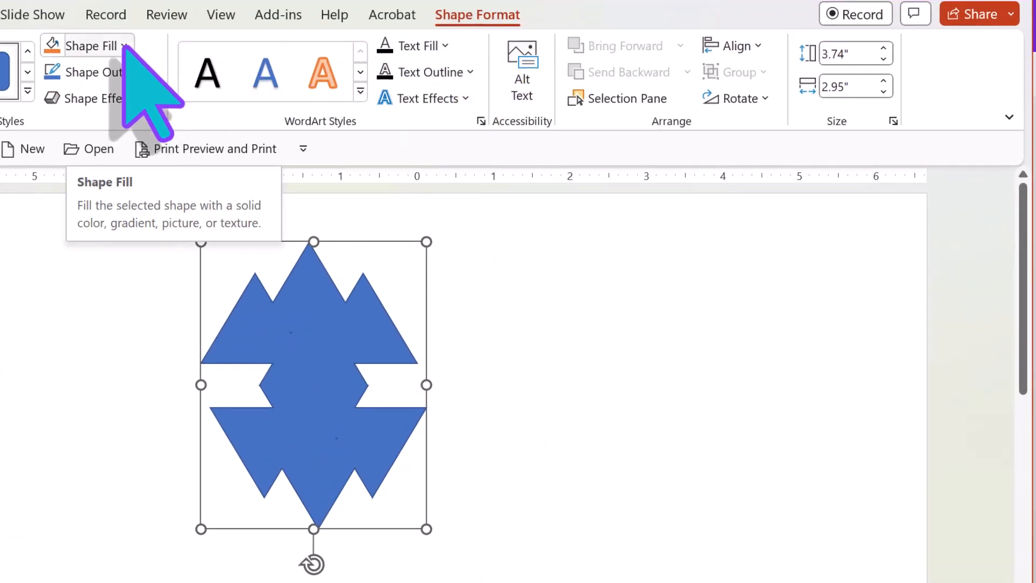
left_click(124, 47)
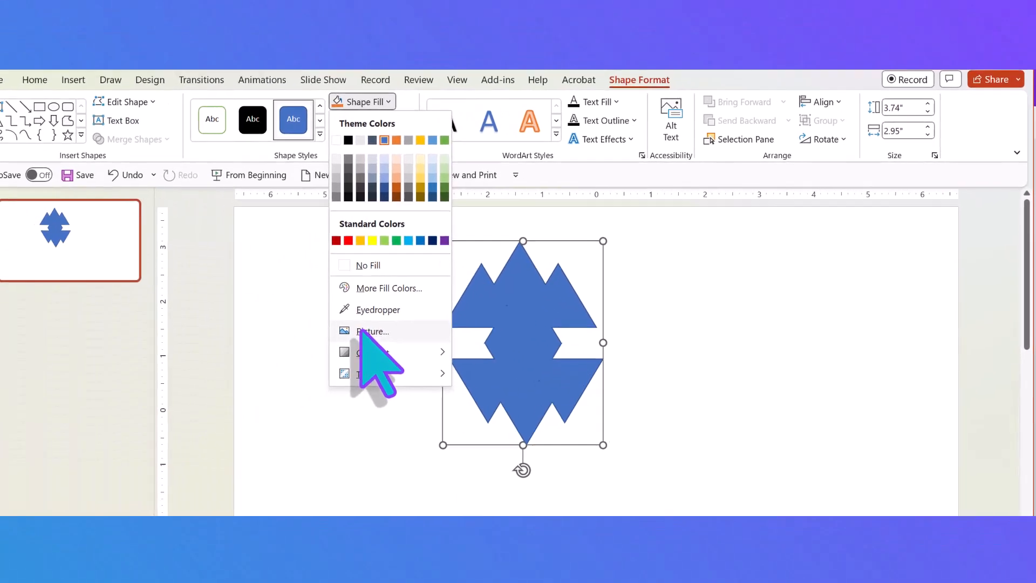
left_click(86, 370)
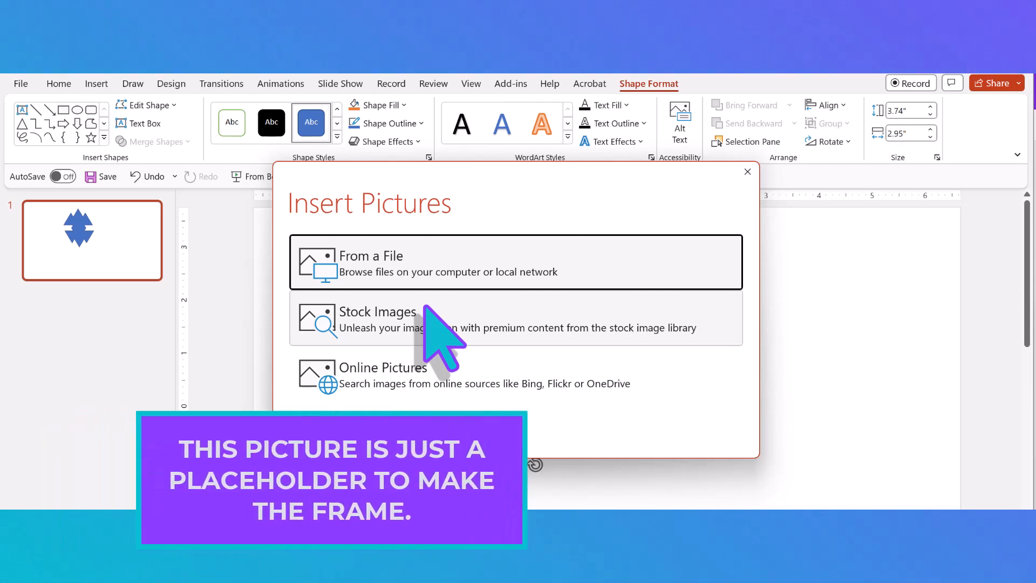
left_click(398, 315)
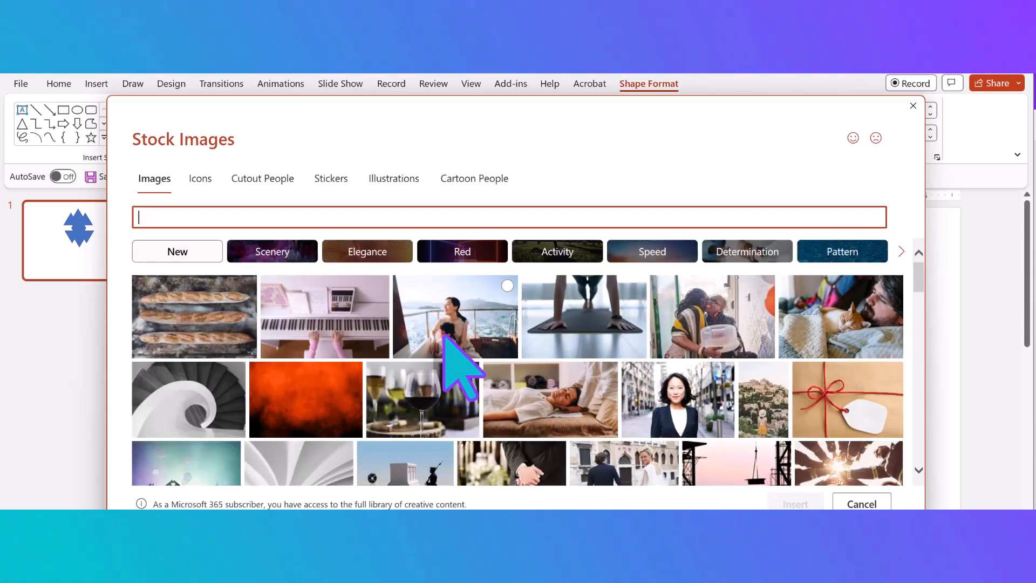
left_click(320, 397)
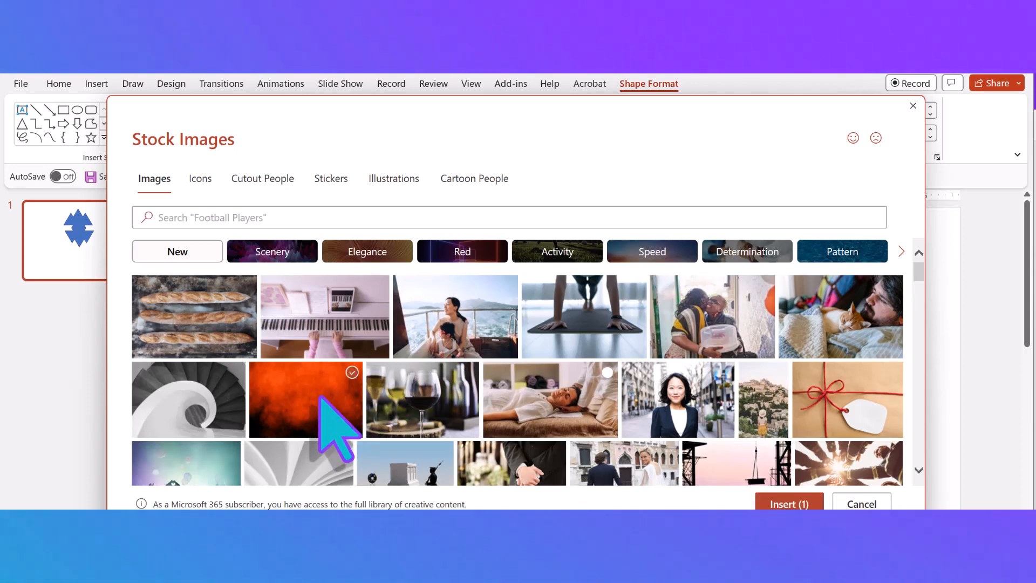
left_click(777, 505)
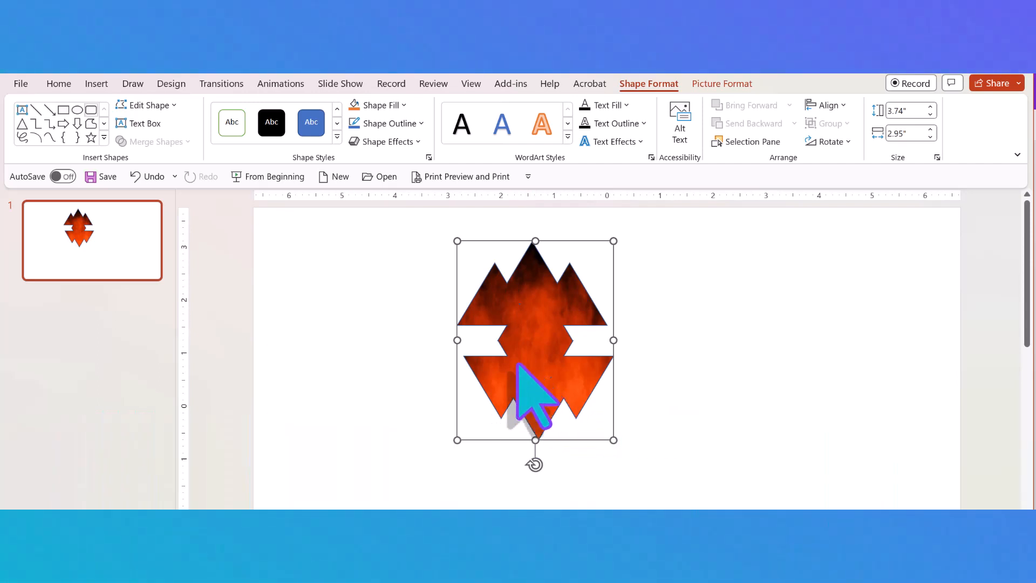
Save the presentation as an Adobe PDF named "Shape 1" in the Downloads folder.
left_click(20, 83)
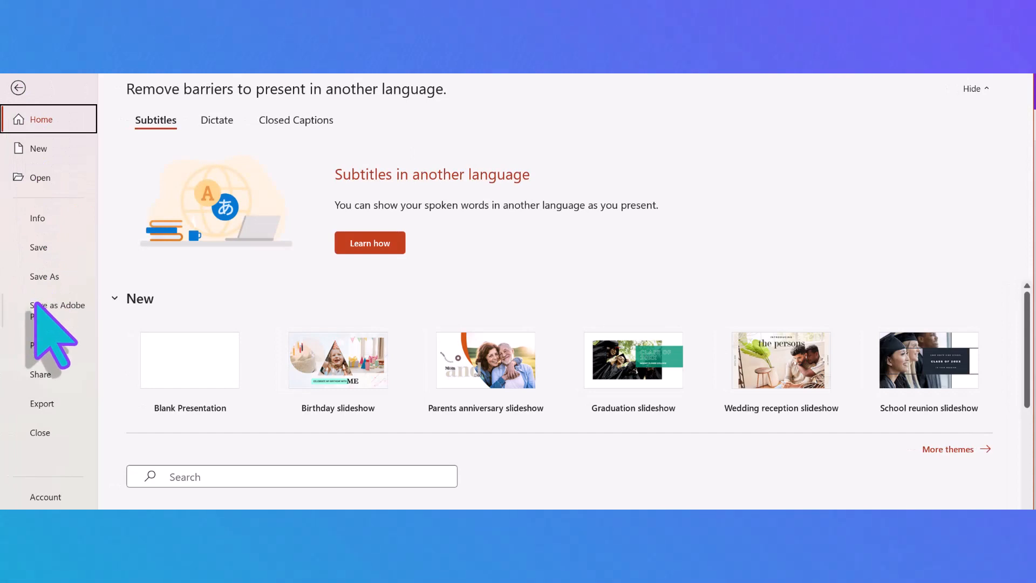
left_click(51, 313)
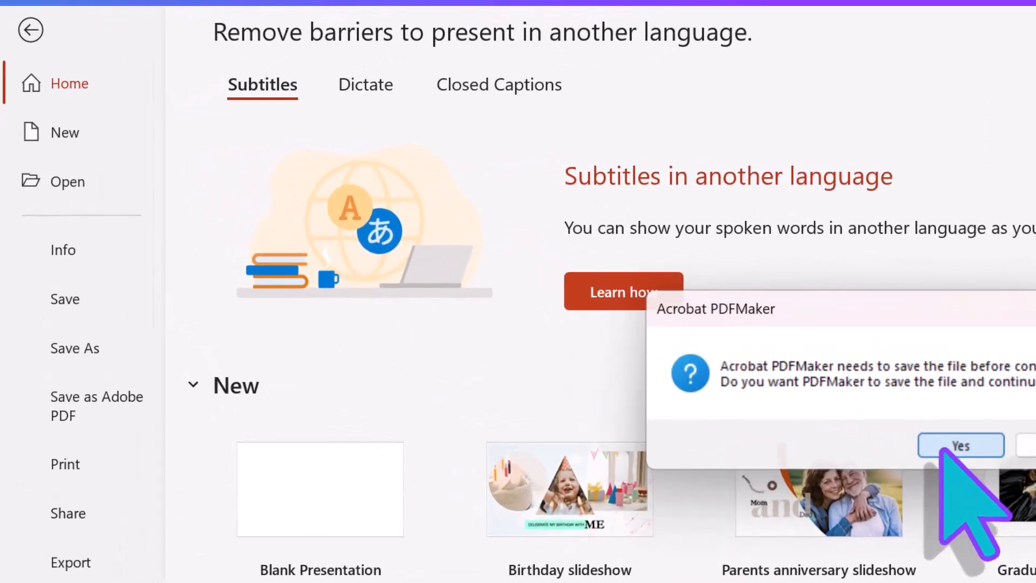
left_click(945, 447)
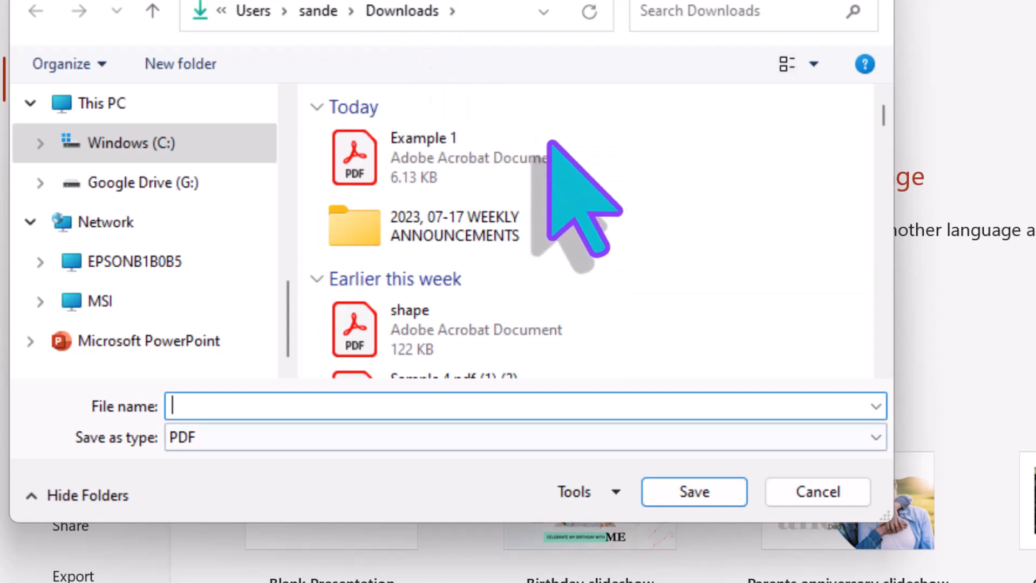
left_click(874, 441)
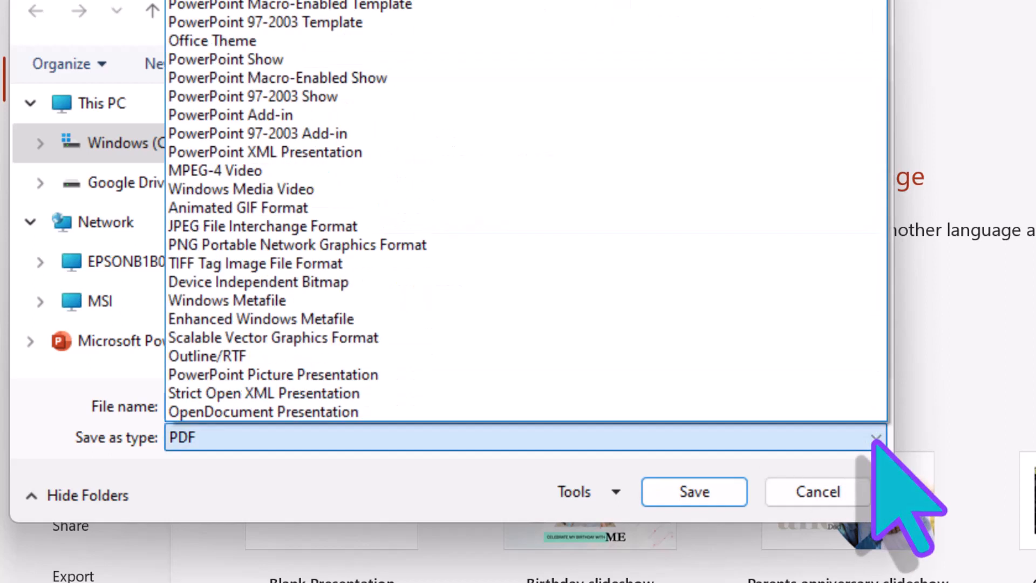
left_click(704, 0)
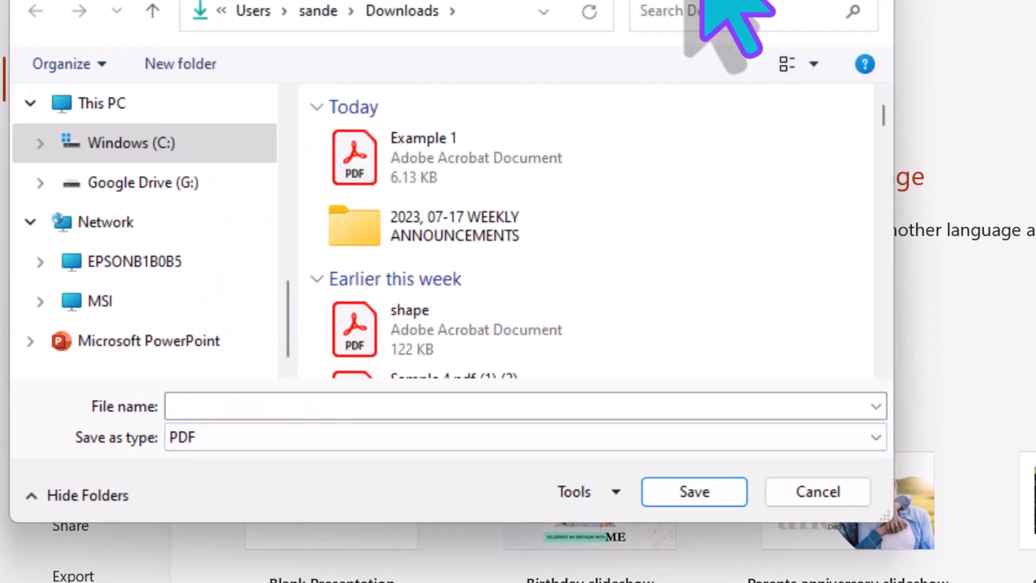
left_click(625, 405)
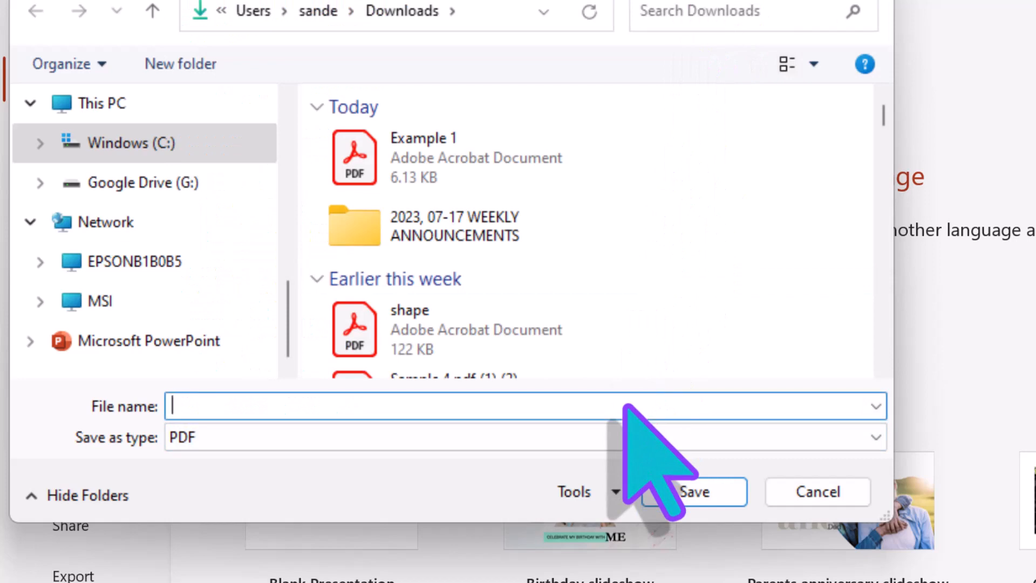
type("Shape")
type("1")
left_click(702, 488)
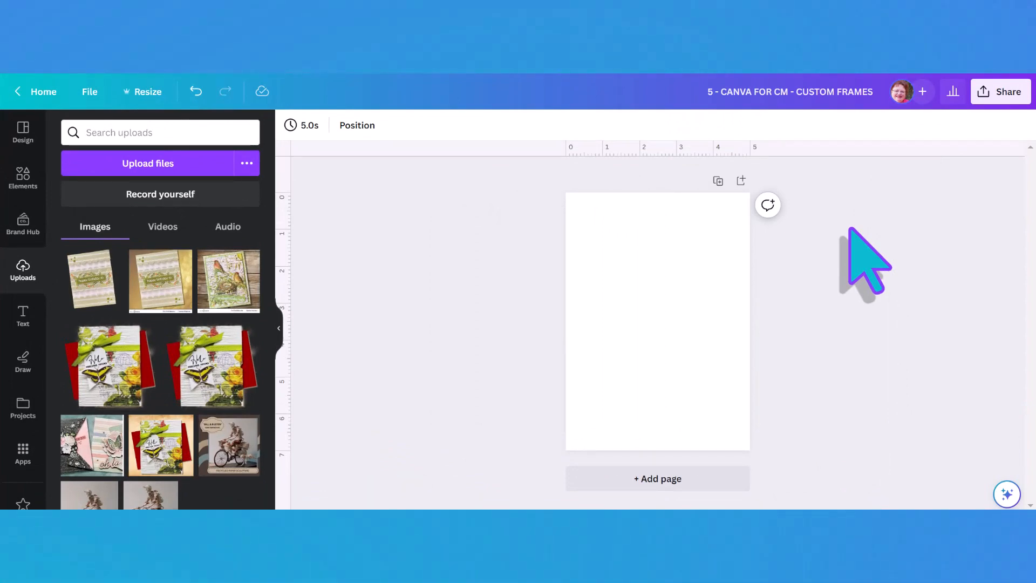
Switch to Canva and upload the Shape 1 PDF from the Downloads folder.
left_click(160, 166)
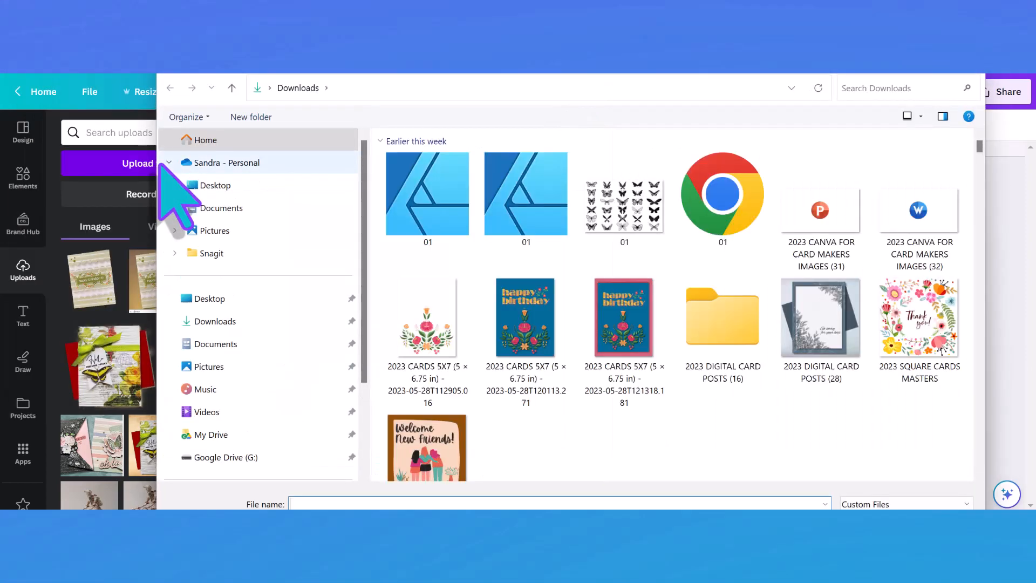
left_click(432, 205)
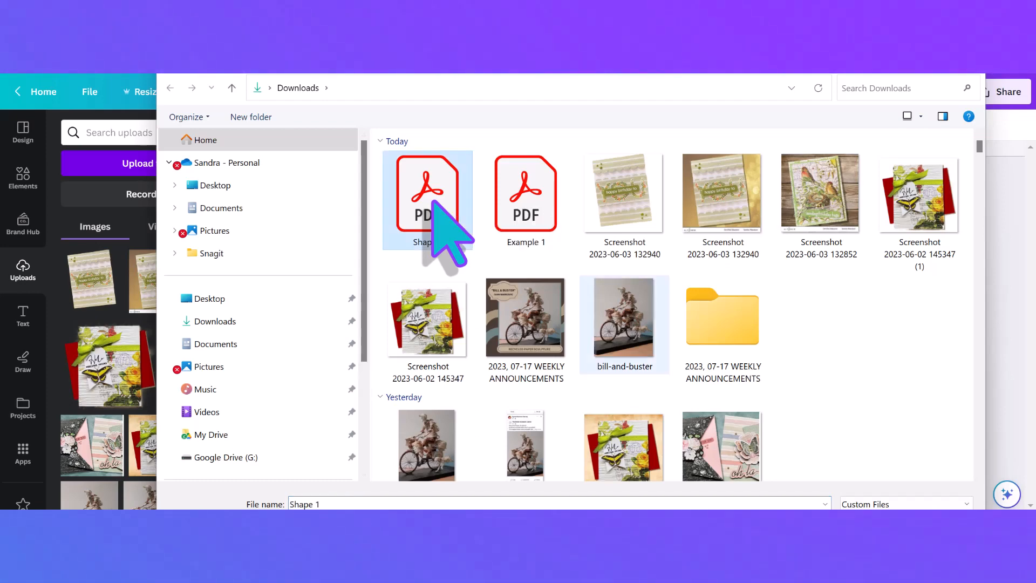
left_click(870, 531)
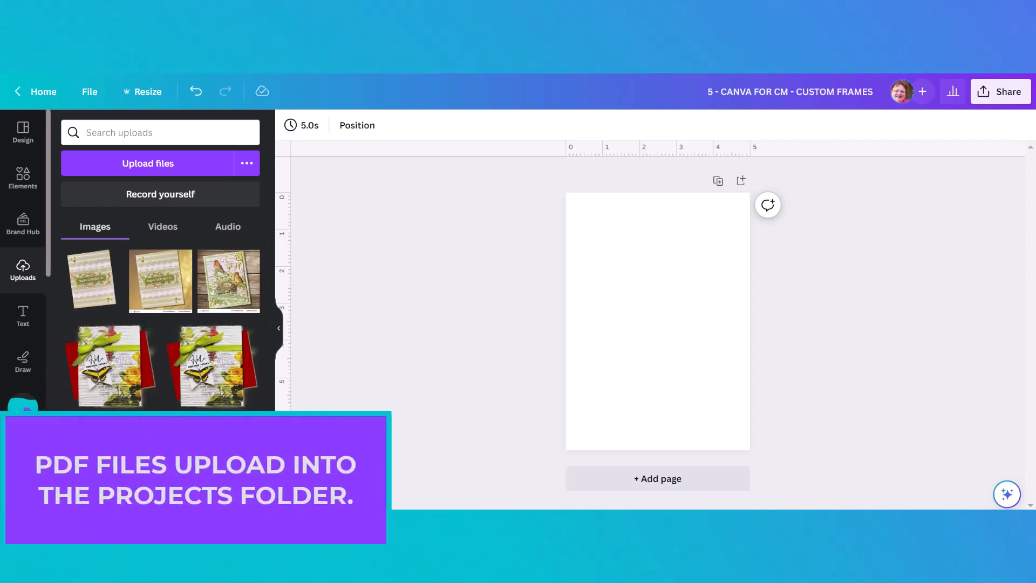
Insert the Shape 1.pdf design from the projects onto the blank page, undoing any trial move of the shape.
left_click(23, 407)
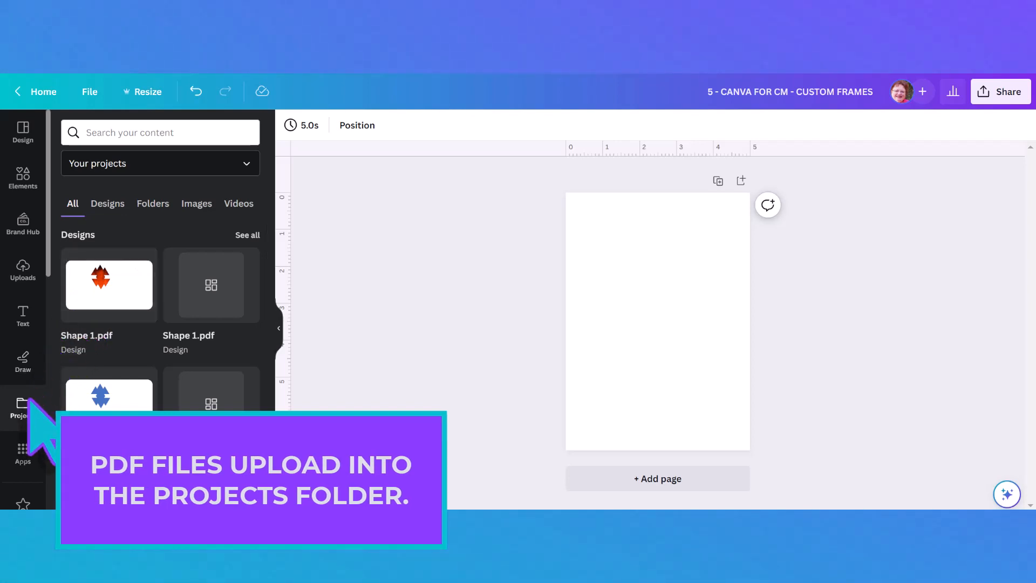
left_click(114, 289)
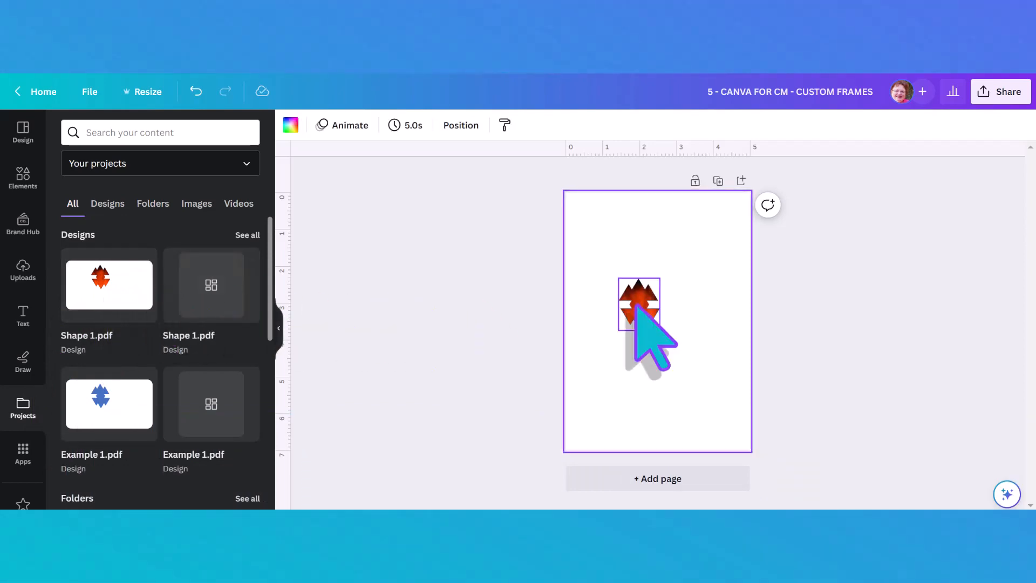
left_click_drag(638, 305, 616, 252)
key("ctrl+z")
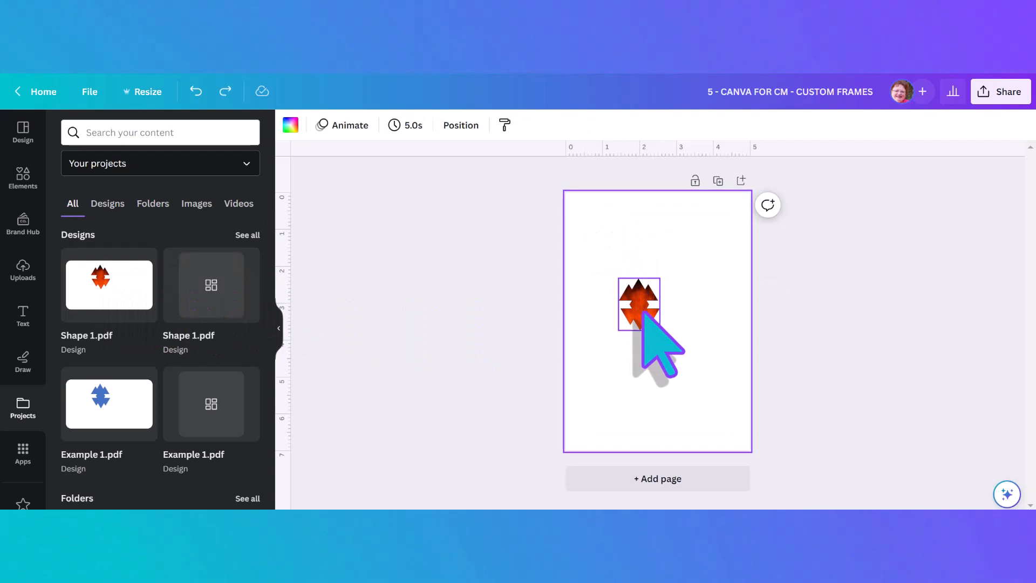
Delete only the red-orange image from the inserted shape, keeping its frame.
left_click(643, 313)
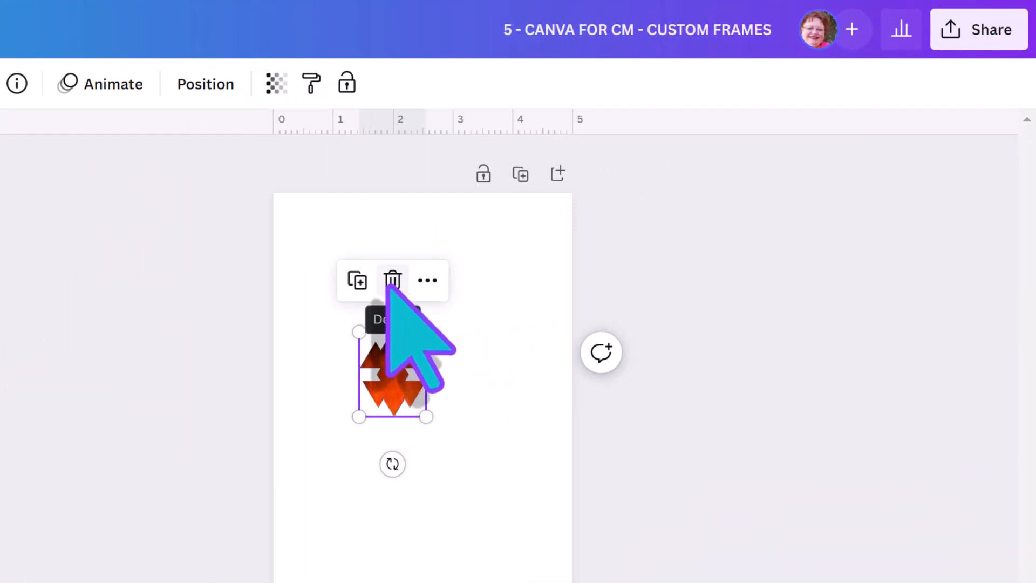
left_click(389, 286)
left_click(390, 286)
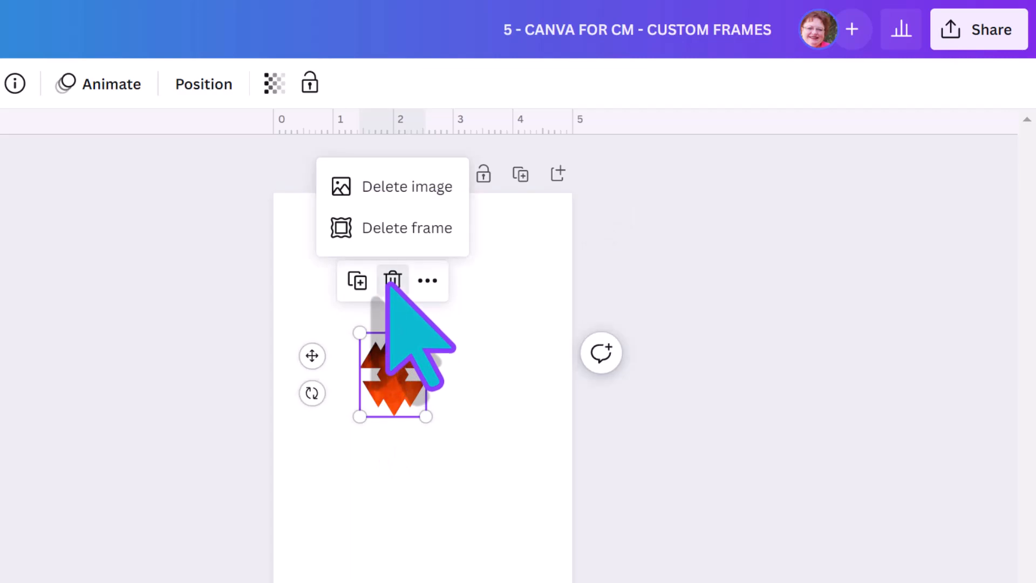
left_click(396, 191)
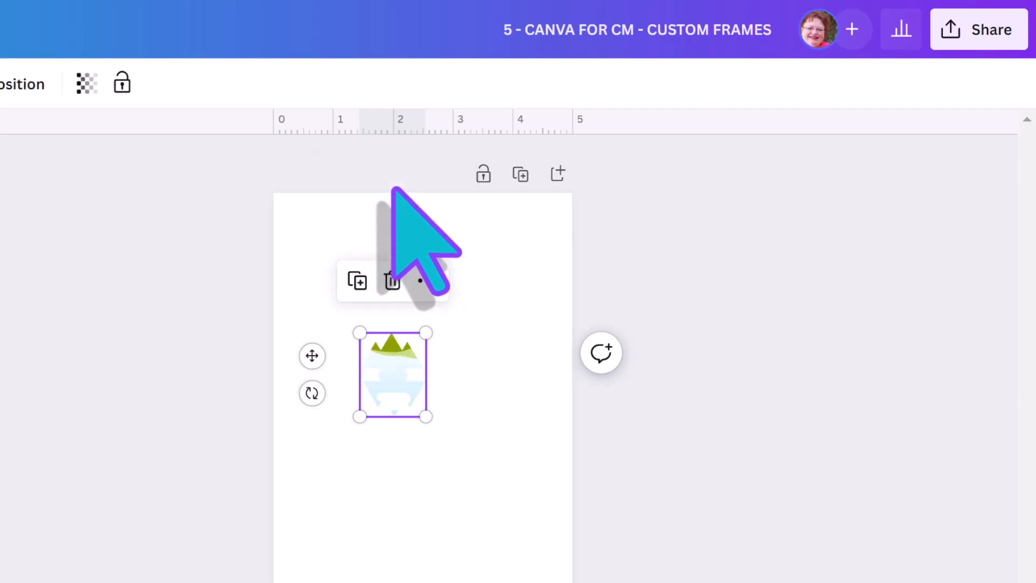
Enlarge the empty frame to about 4 inches wide and 5 inches tall so it fills most of the page.
left_click_drag(425, 416, 534, 554)
left_click_drag(360, 333, 289, 246)
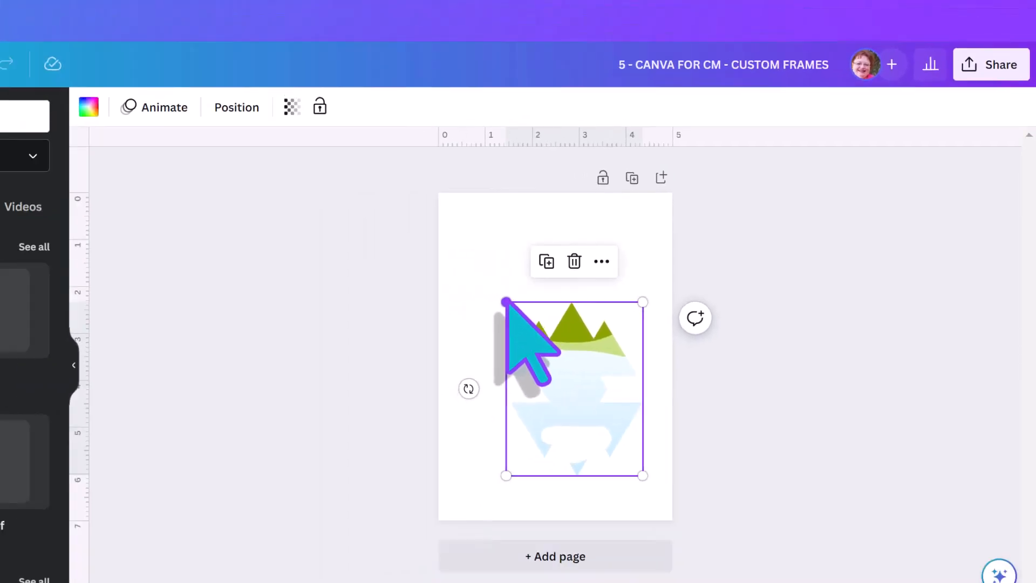
left_click_drag(582, 226, 582, 226)
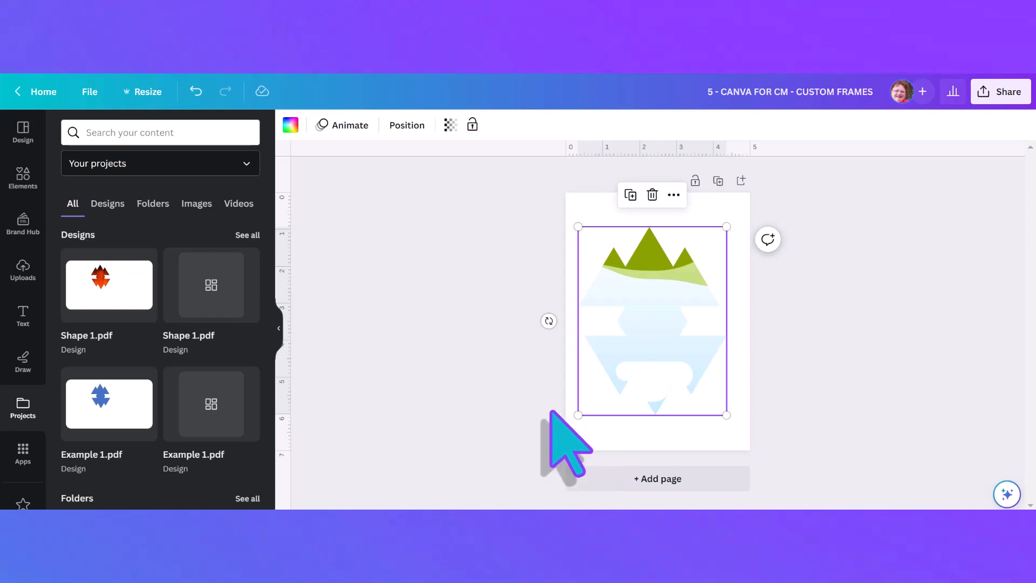
Fill the frame with the wooden pier and ocean photo from the "5 - Design FRAMES" folder.
left_click(157, 203)
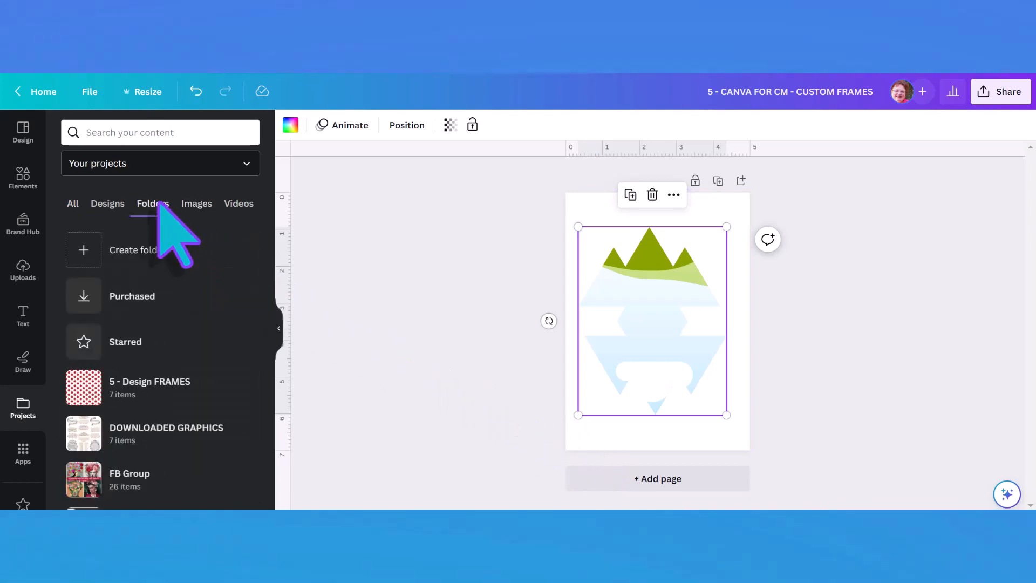
left_click(146, 386)
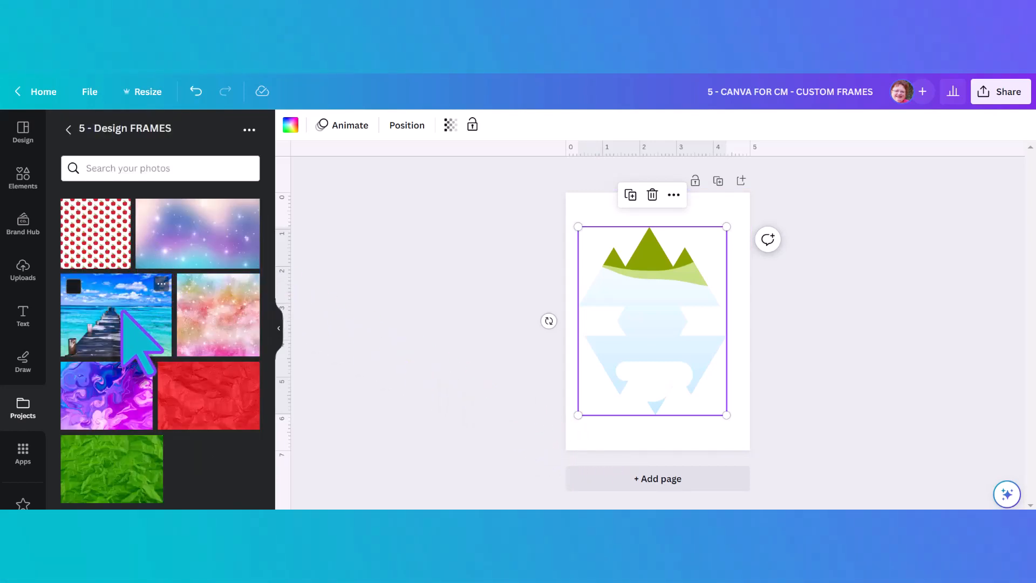
left_click_drag(116, 315, 454, 338)
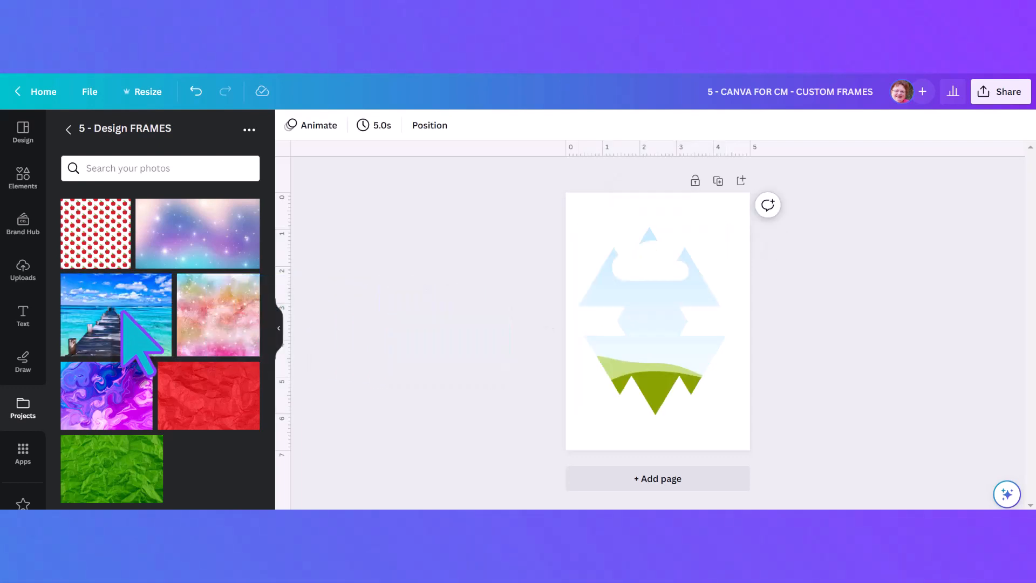
left_click_drag(123, 312, 624, 305)
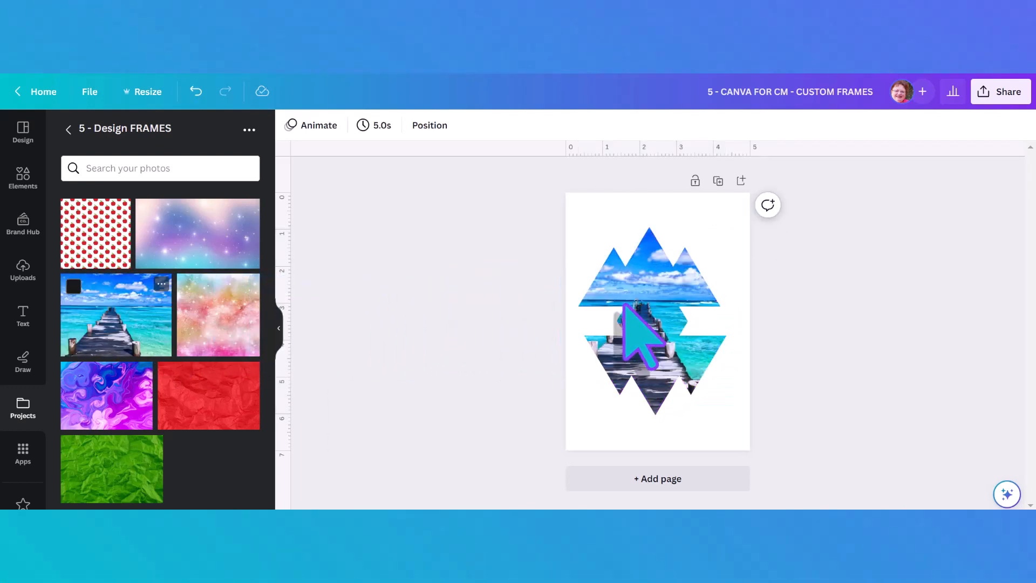
Shift the pier photo slightly to the right inside its frame so the pier is centred.
double_click(655, 316)
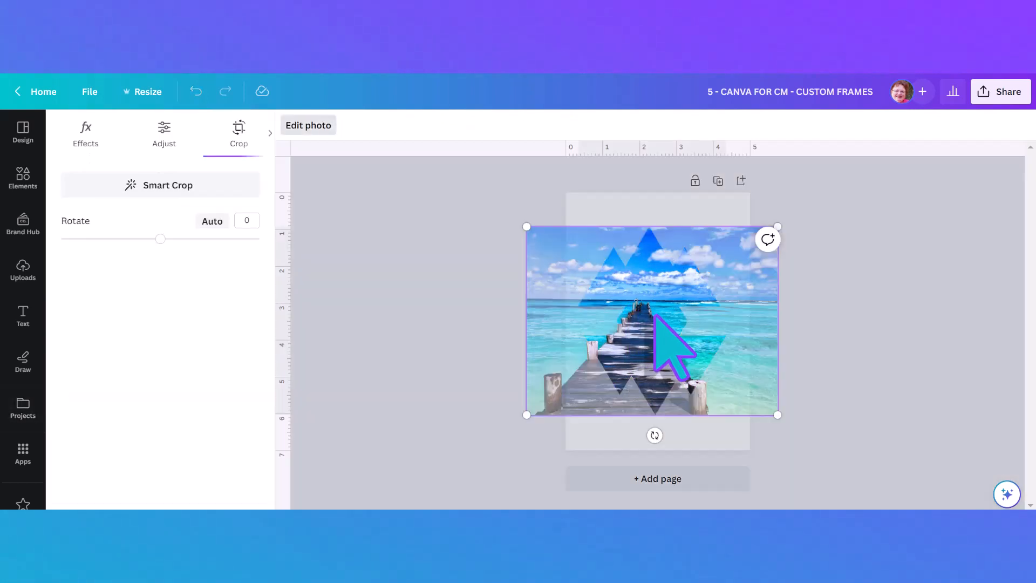
left_click_drag(654, 315, 670, 315)
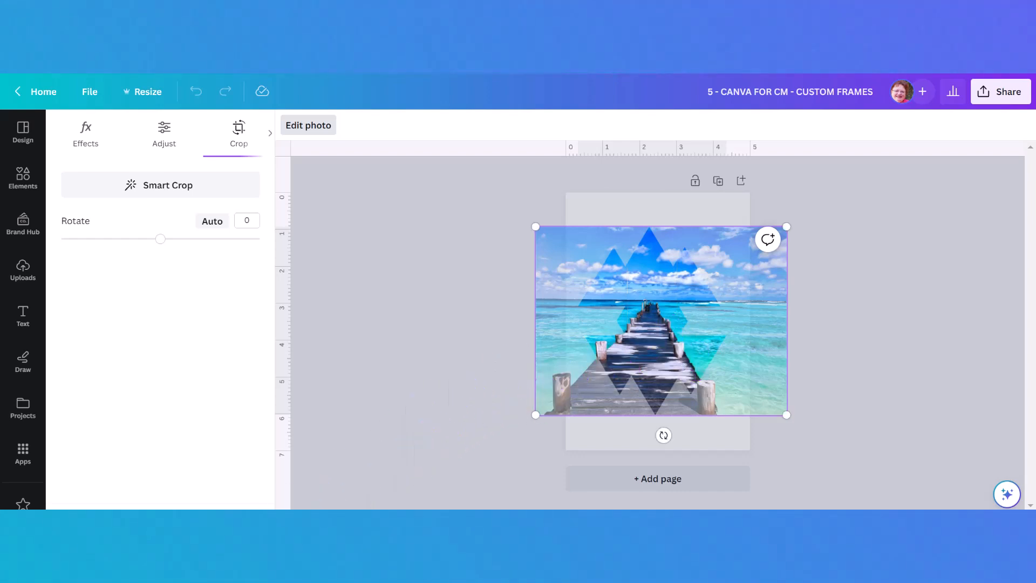
left_click(463, 359)
left_click(464, 357)
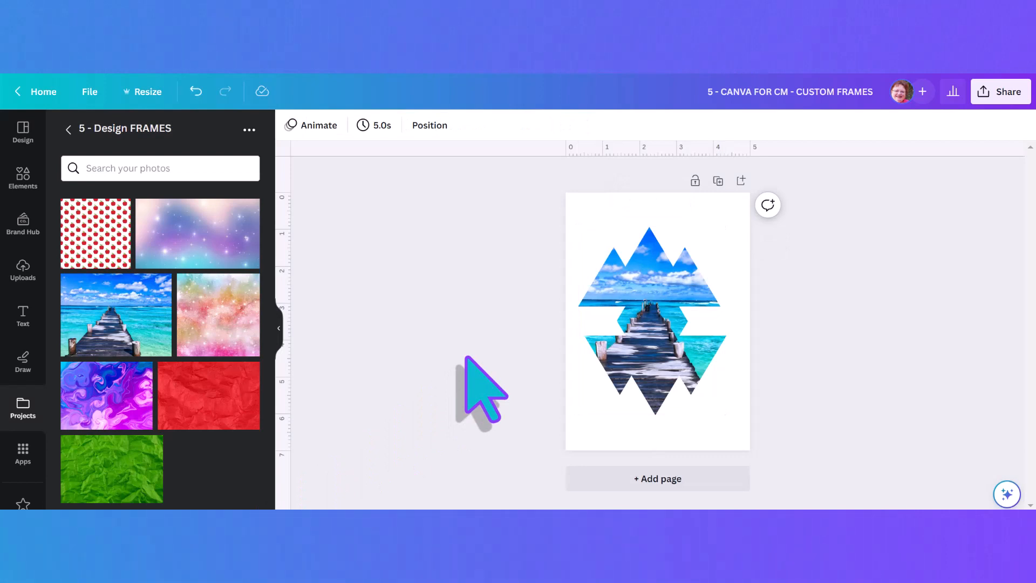
Set the page background to the dark navy color from the photo colors.
left_click(573, 207)
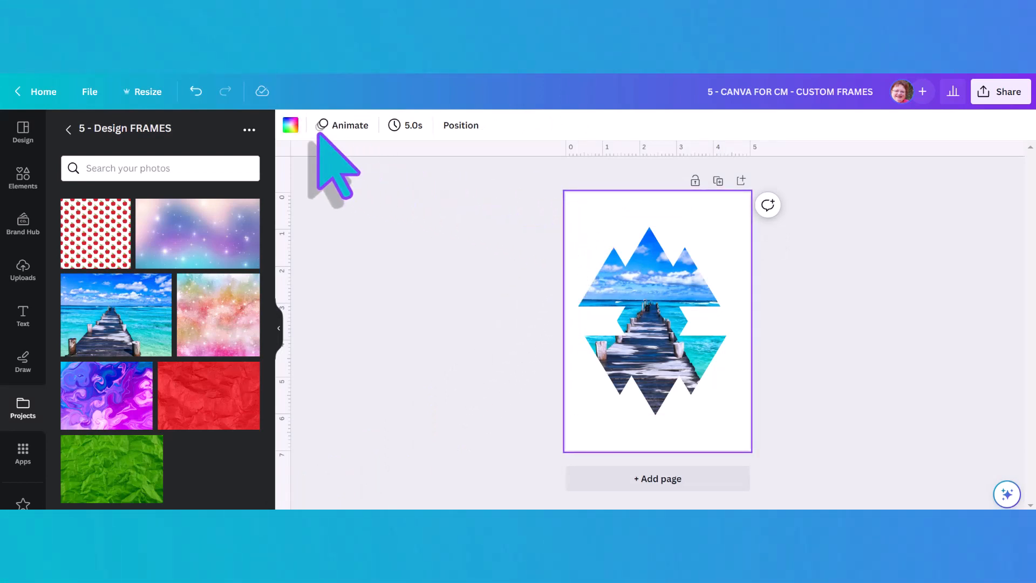
left_click(290, 124)
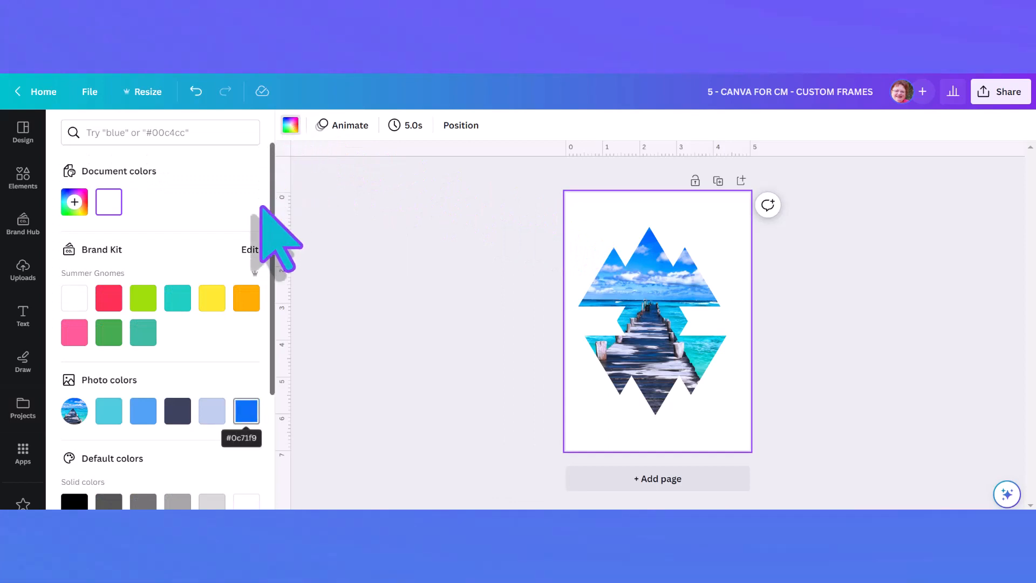
left_click(178, 413)
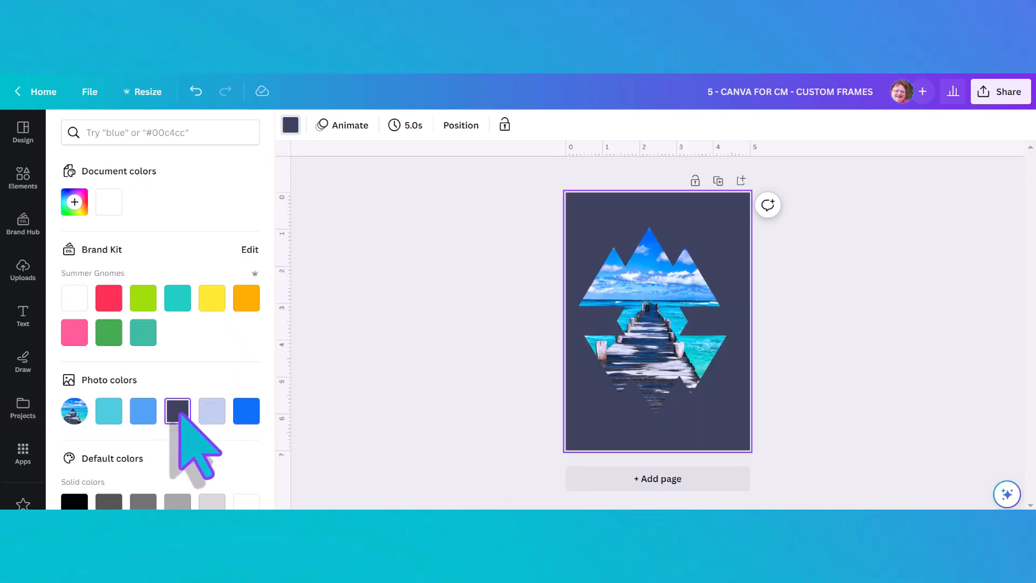
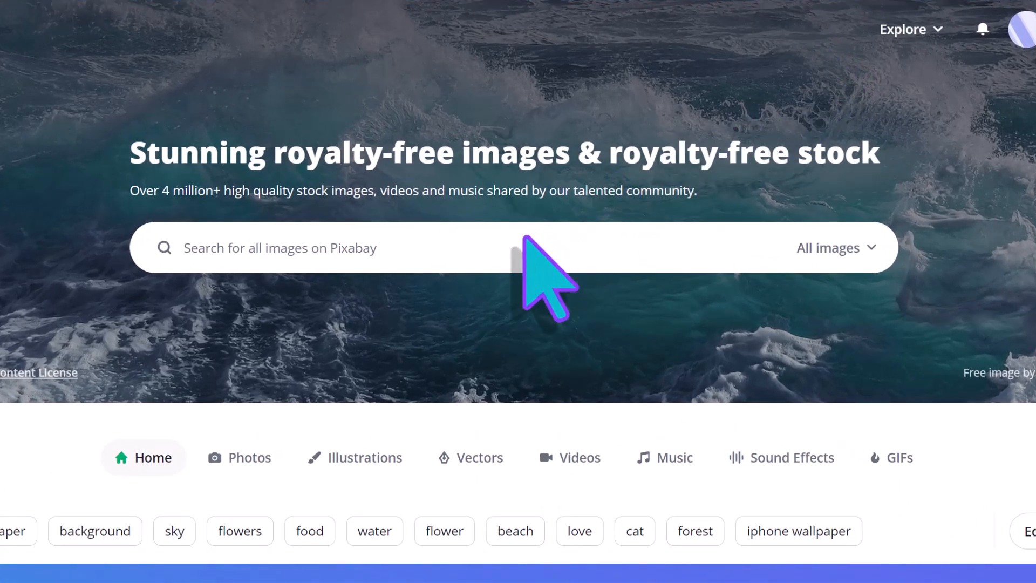
On the Pixabay website, search for "couple silhouette" with the results limited to vectors.
left_click(515, 242)
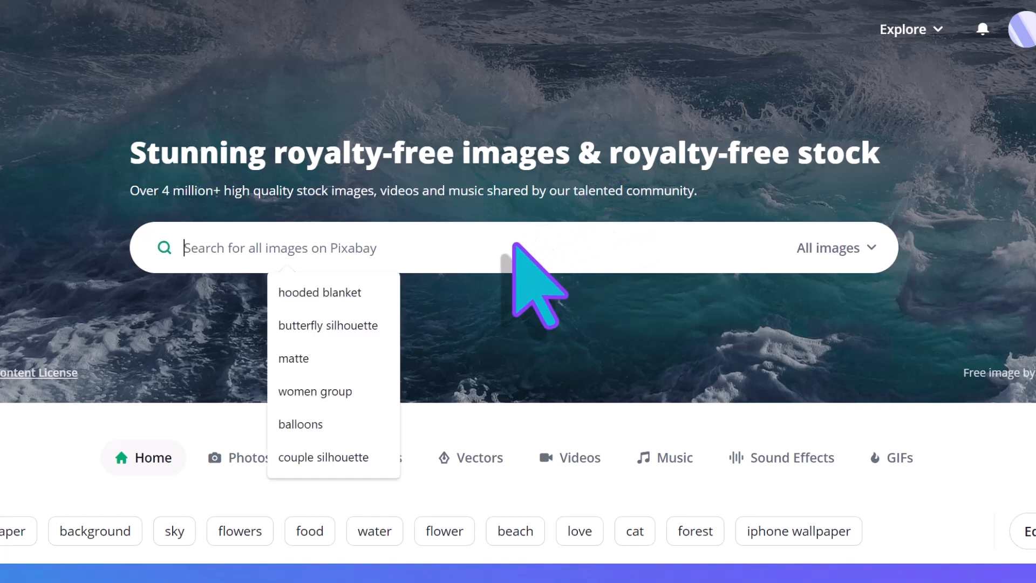
type("c")
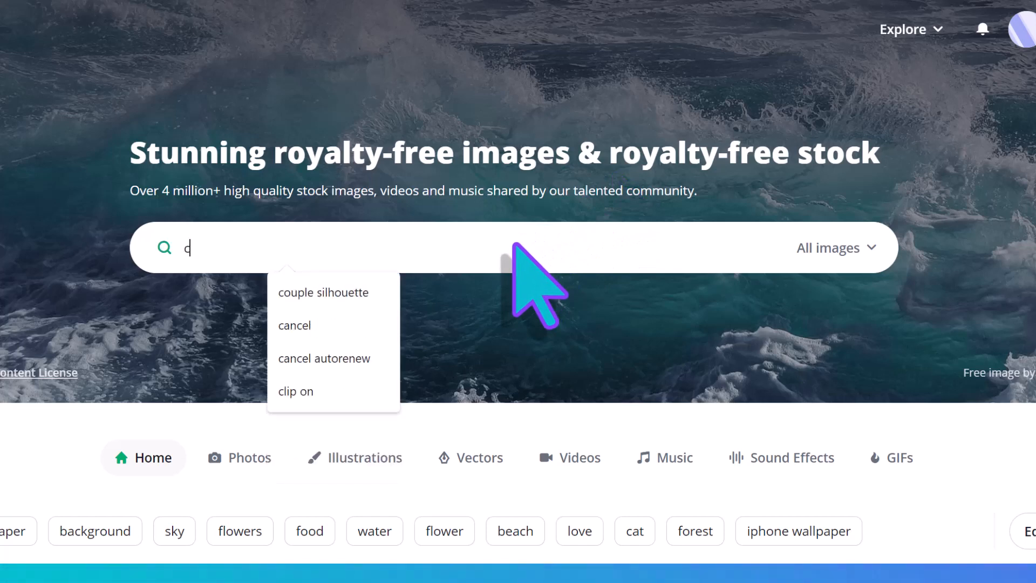
type("ouple ")
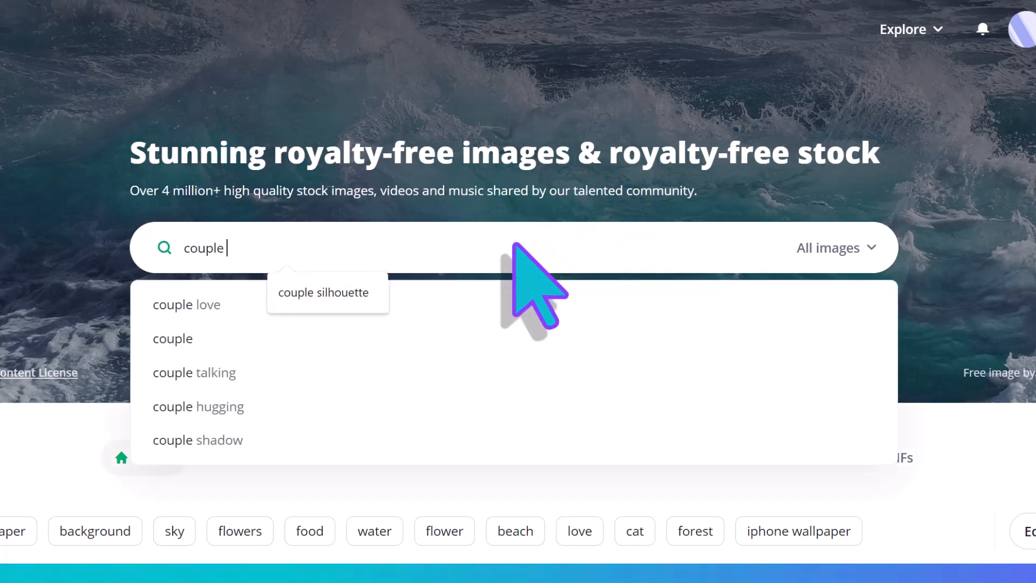
type("silhouette")
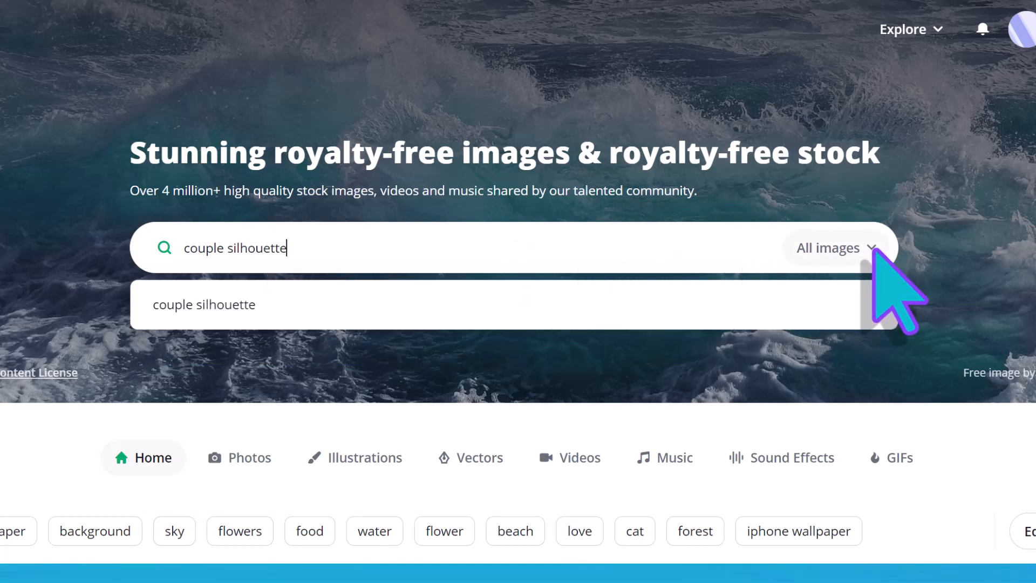
left_click(874, 249)
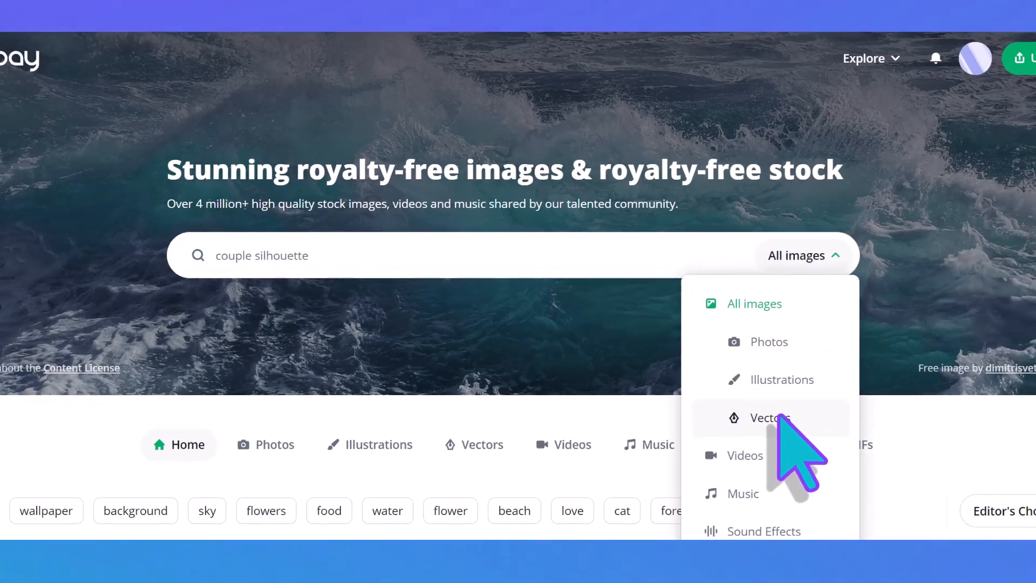
left_click(810, 426)
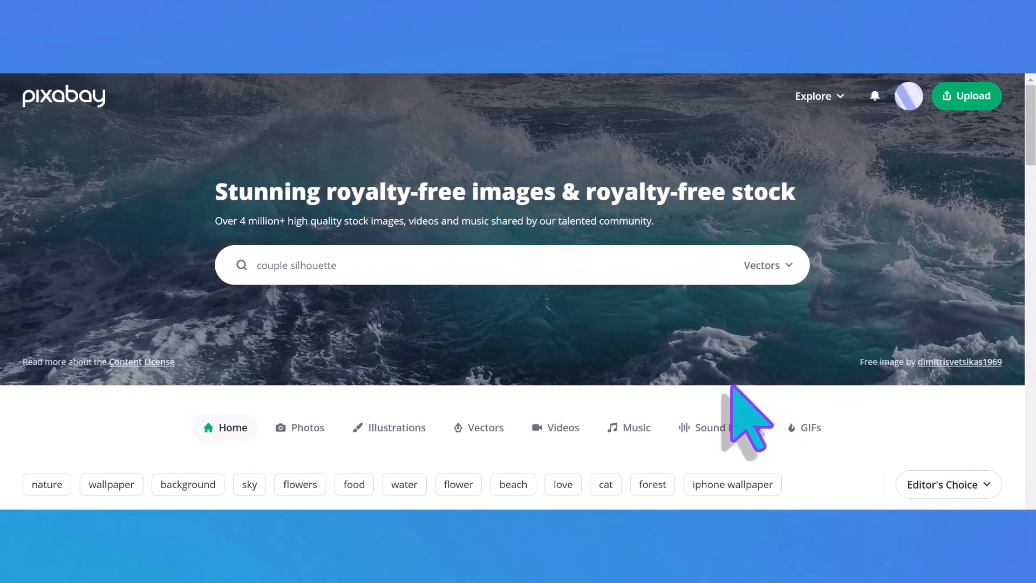
key("Return")
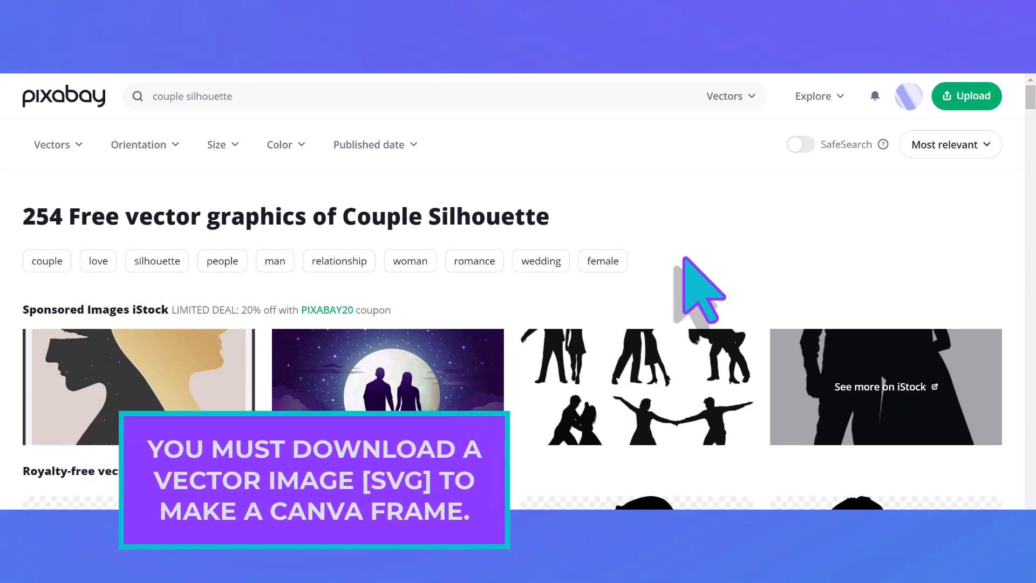
Open the royalty-free vector of the long-haired woman and the man leaning their foreheads together.
scroll(684, 259, "down", 2)
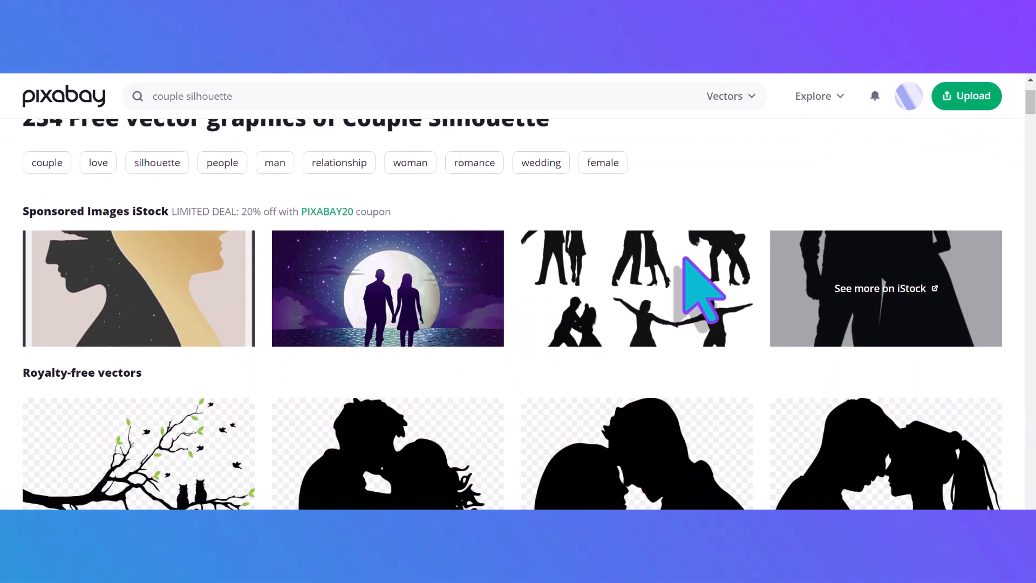
scroll(685, 259, "down", 2)
scroll(685, 259, "down", 4)
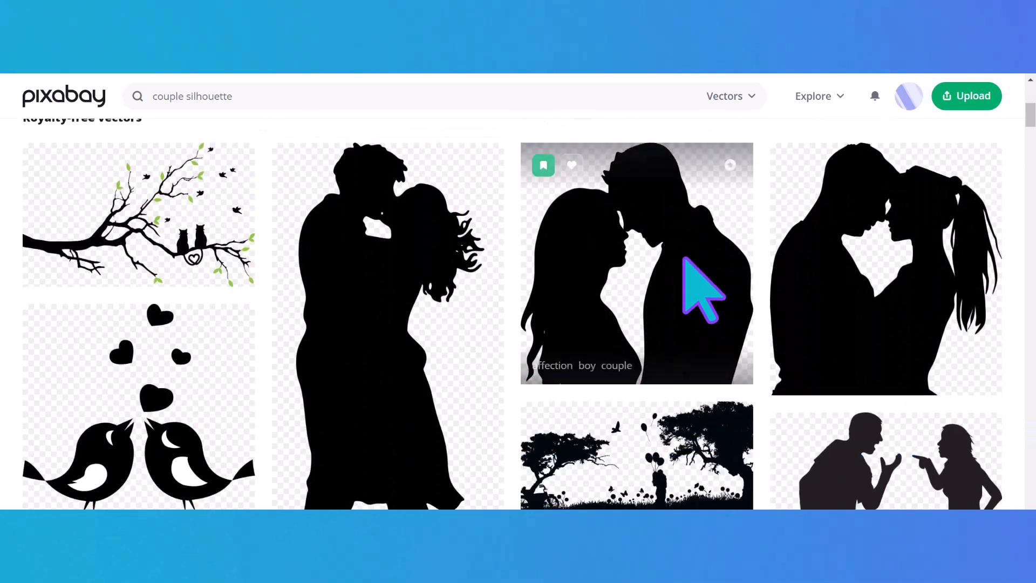
scroll(684, 258, "down", 5)
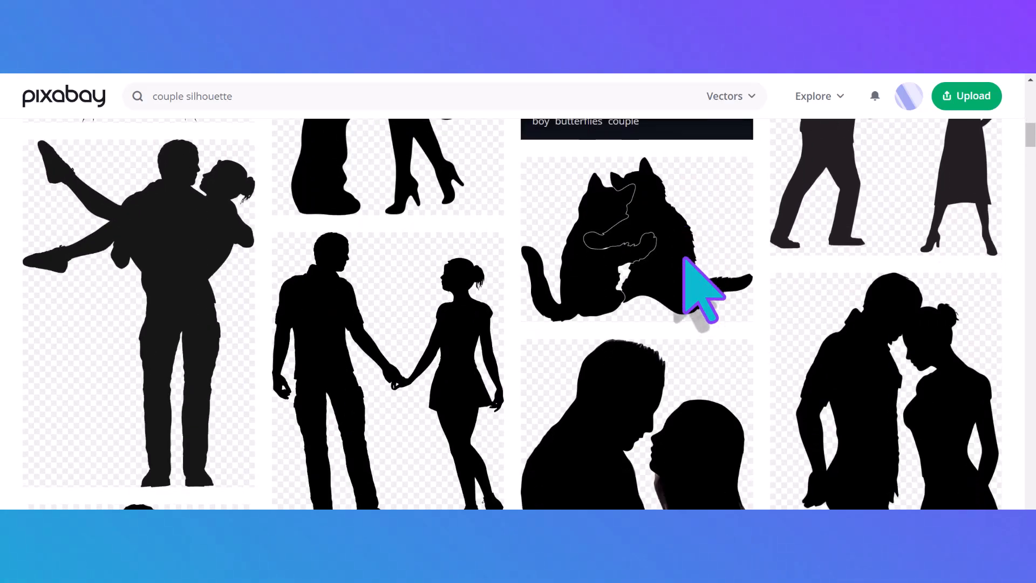
scroll(702, 288, "up", 6)
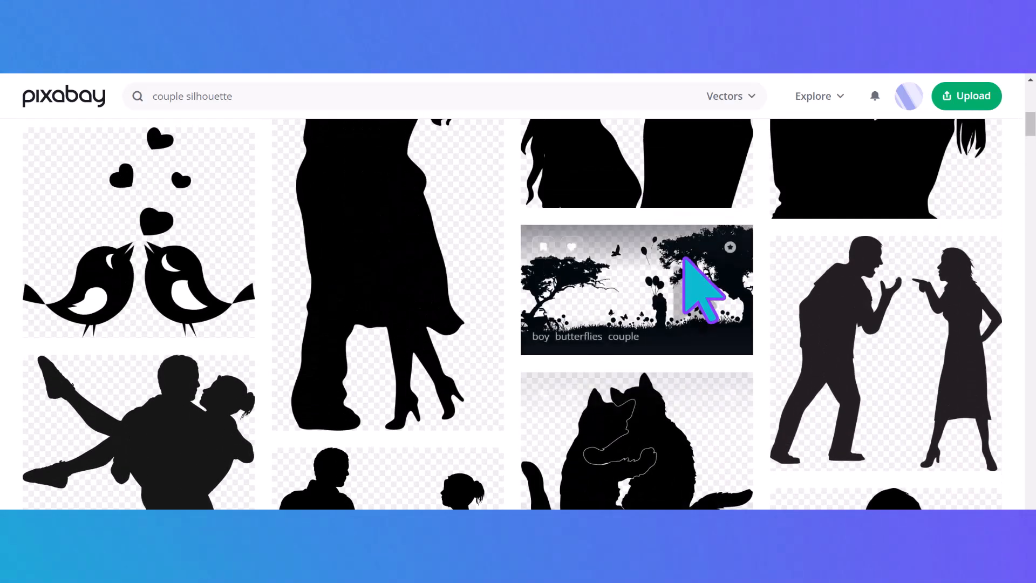
scroll(684, 258, "up", 1)
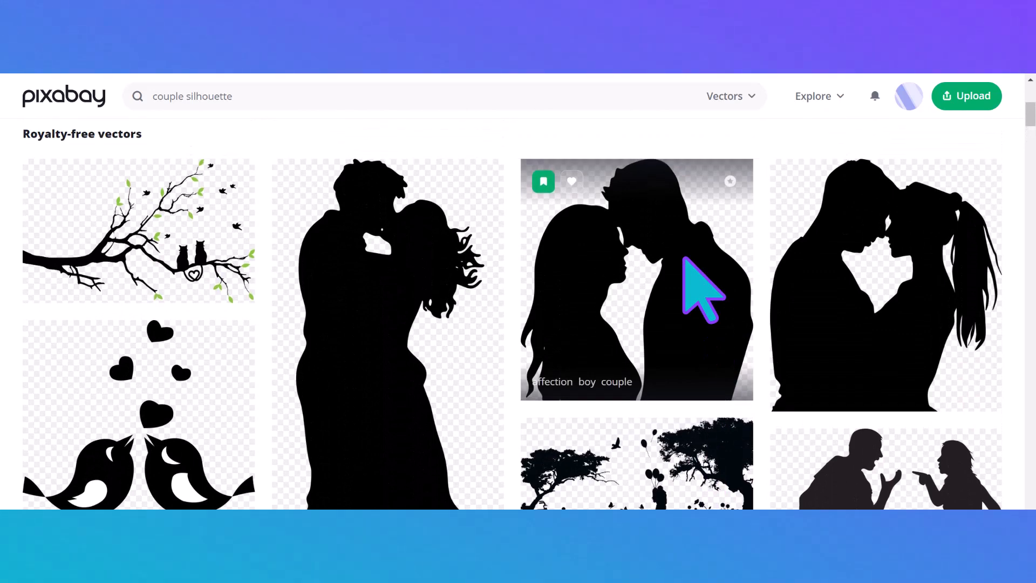
left_click(684, 258)
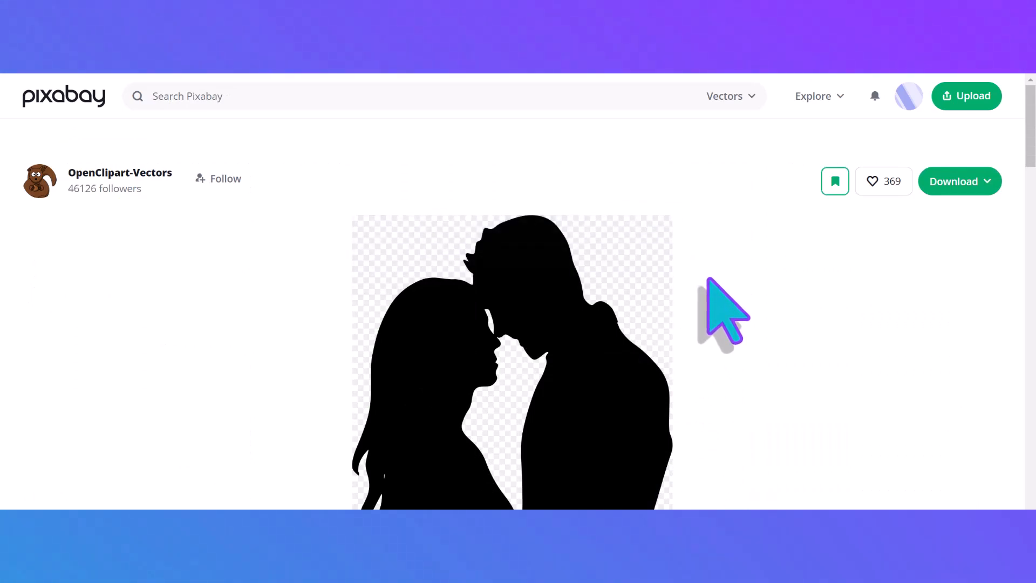
Download the couple silhouette as an SVG vector graphic.
scroll(708, 279, "down", 1)
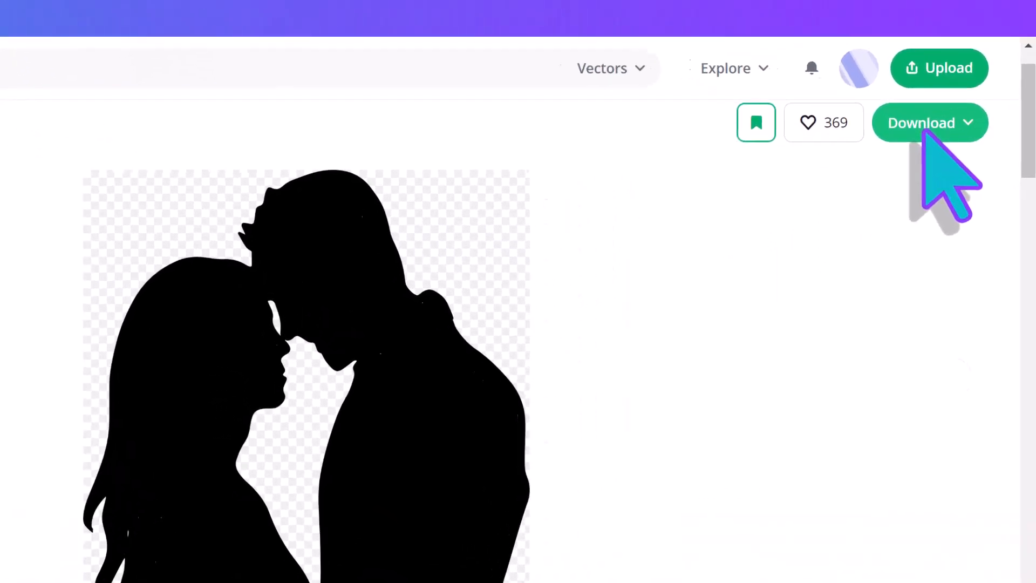
left_click(957, 141)
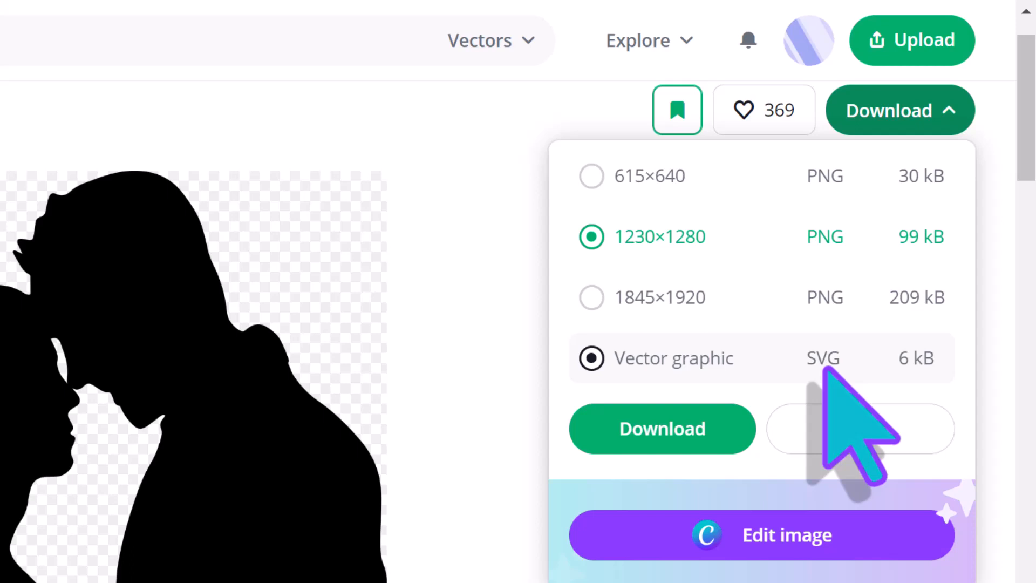
left_click(589, 359)
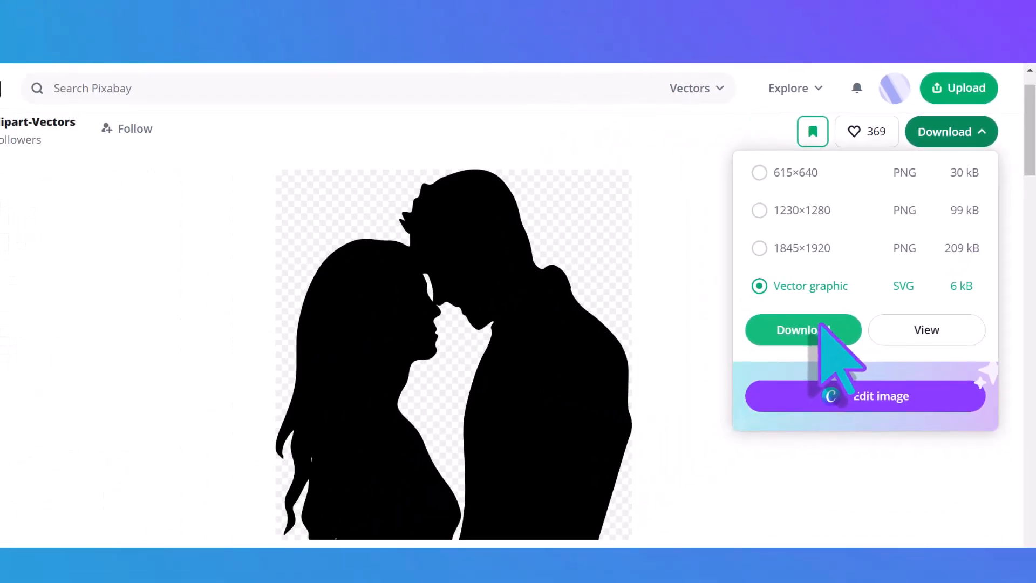
left_click(701, 429)
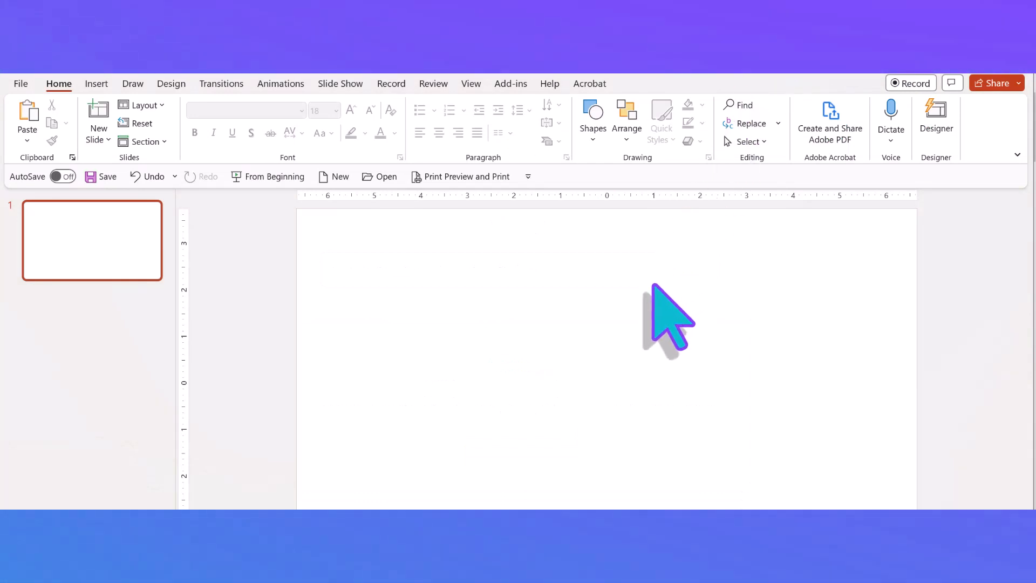
In PowerPoint, insert the picture "affection-1299580 (1)" from the Downloads folder onto the blank slide.
left_click(98, 85)
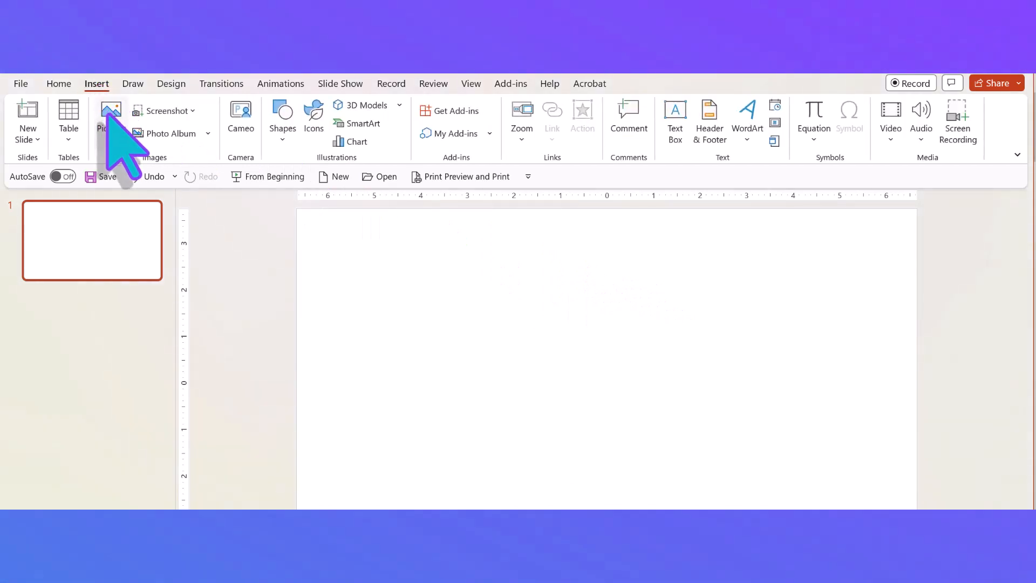
left_click(110, 115)
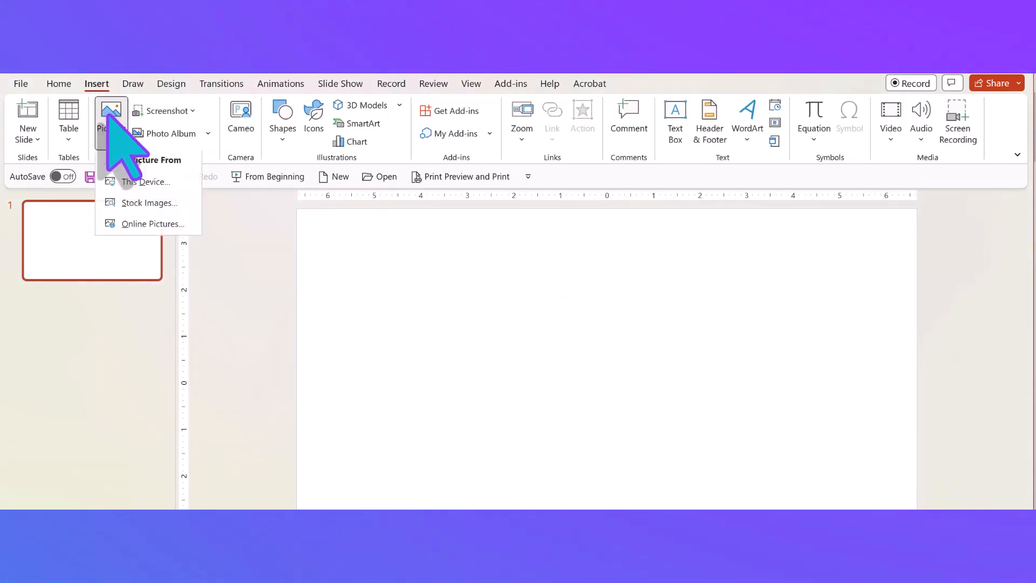
left_click(131, 188)
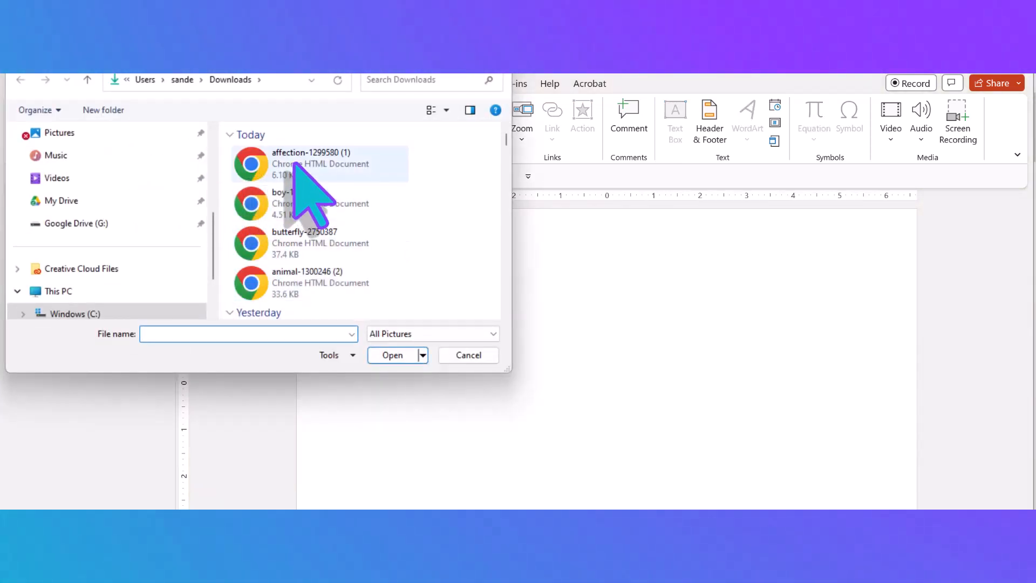
left_click(296, 165)
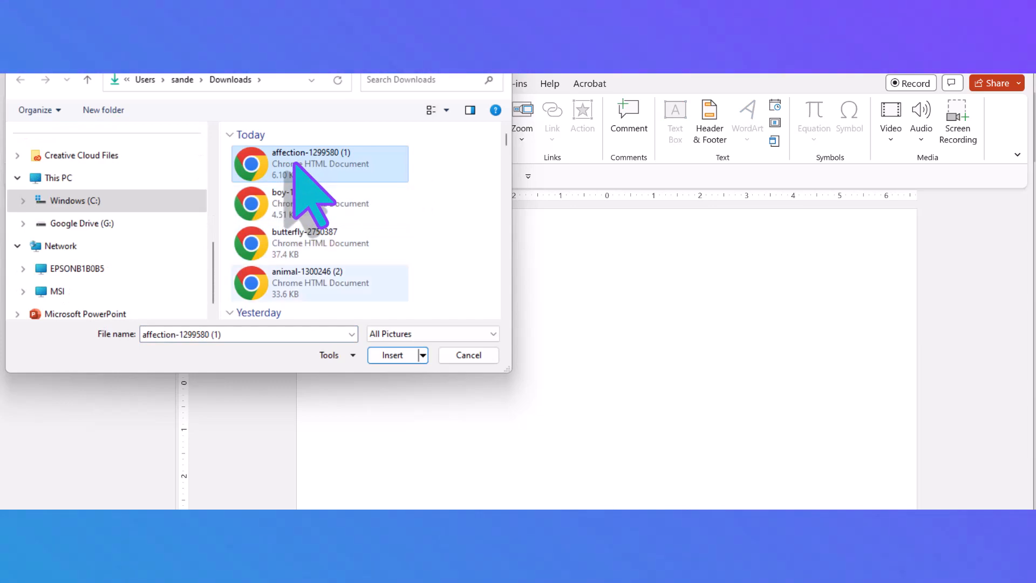
left_click(385, 356)
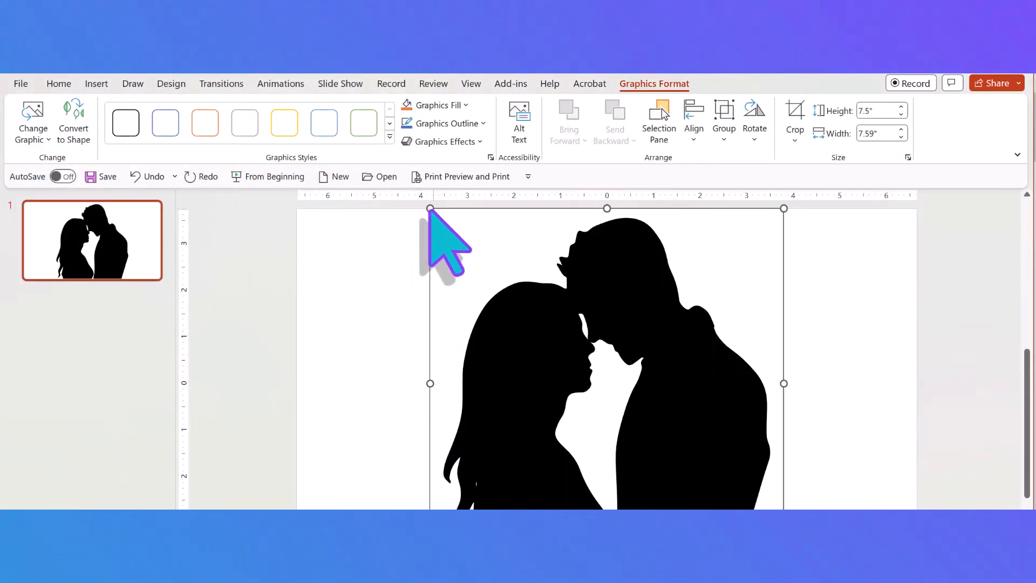
Reduce the couple graphic to about 5 inches tall near the slide's upper centre and convert it to a shape.
left_click_drag(431, 208, 549, 366)
left_click_drag(606, 383, 517, 297)
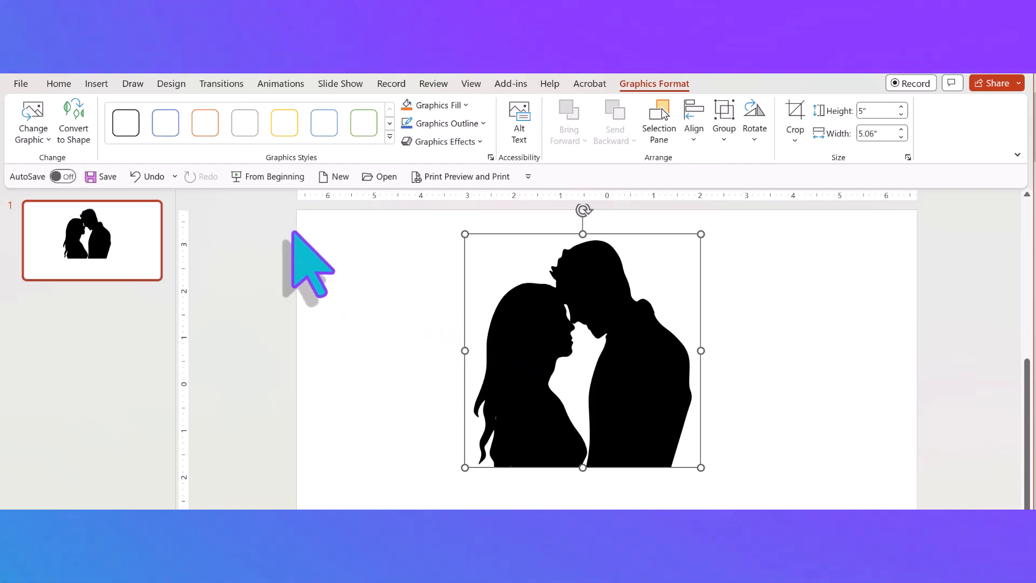
left_click(73, 125)
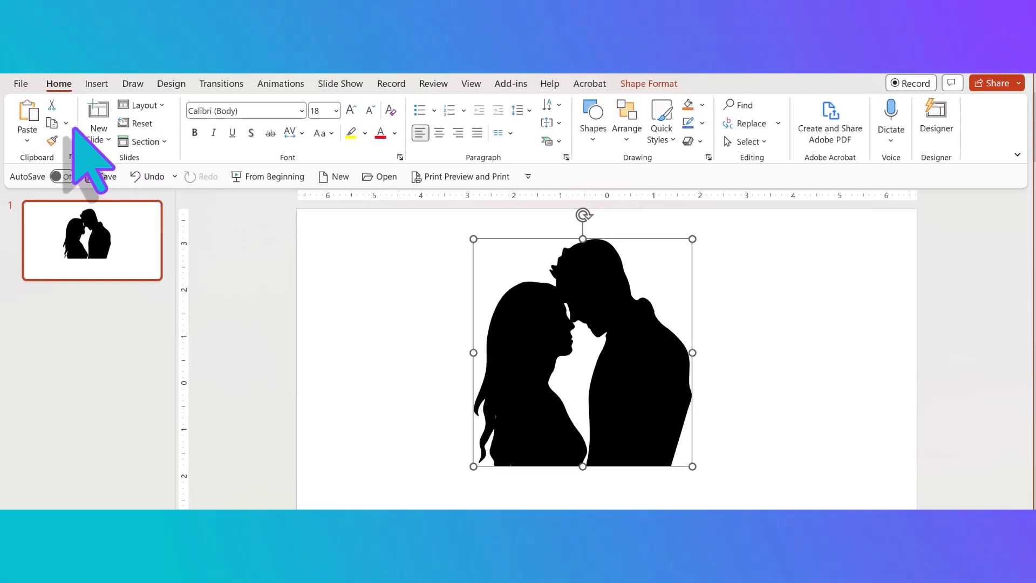
Fill the couple shape with the stock image of blurred city lights seen through a handheld glass ball.
left_click(648, 85)
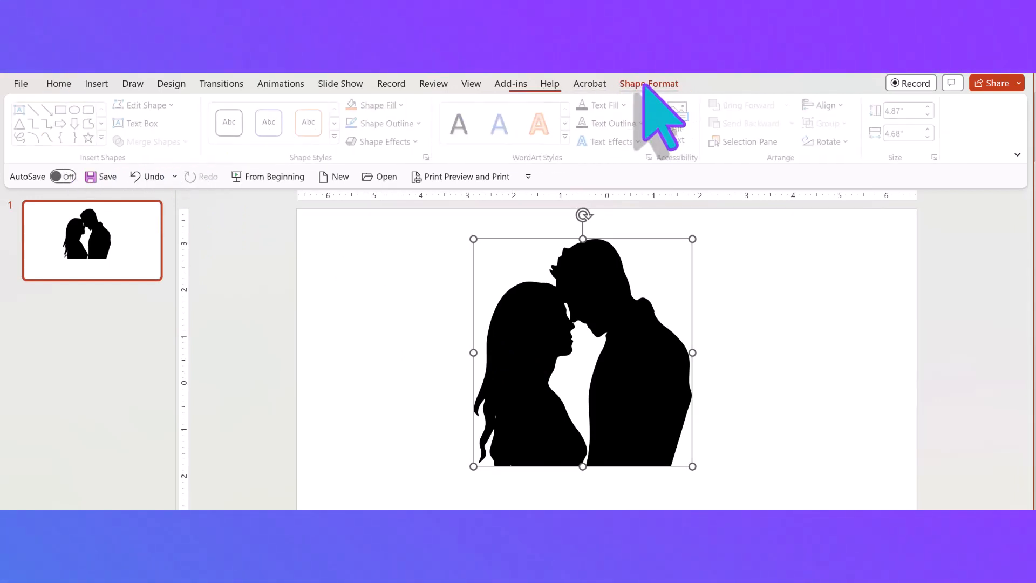
left_click(400, 105)
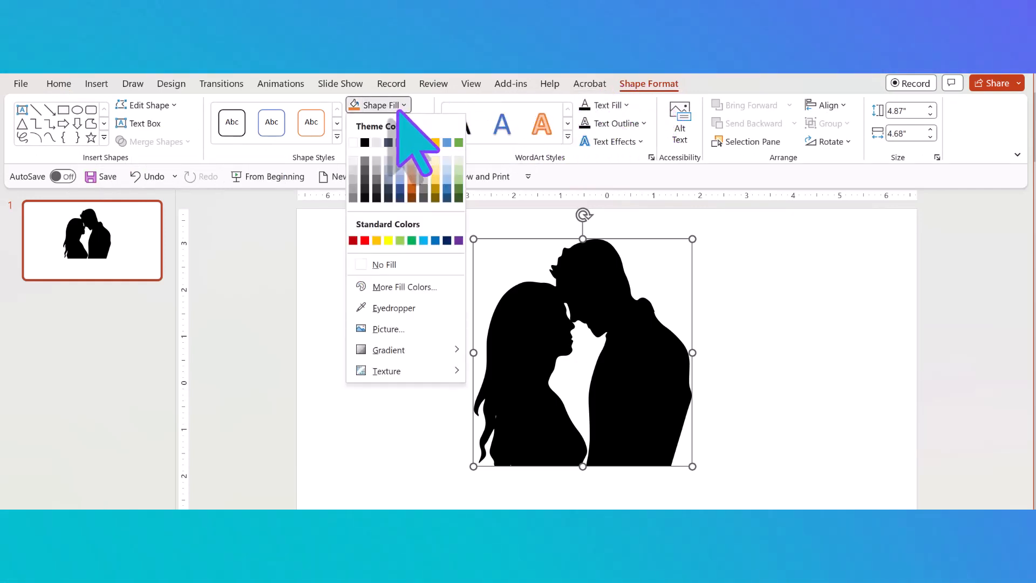
left_click(398, 330)
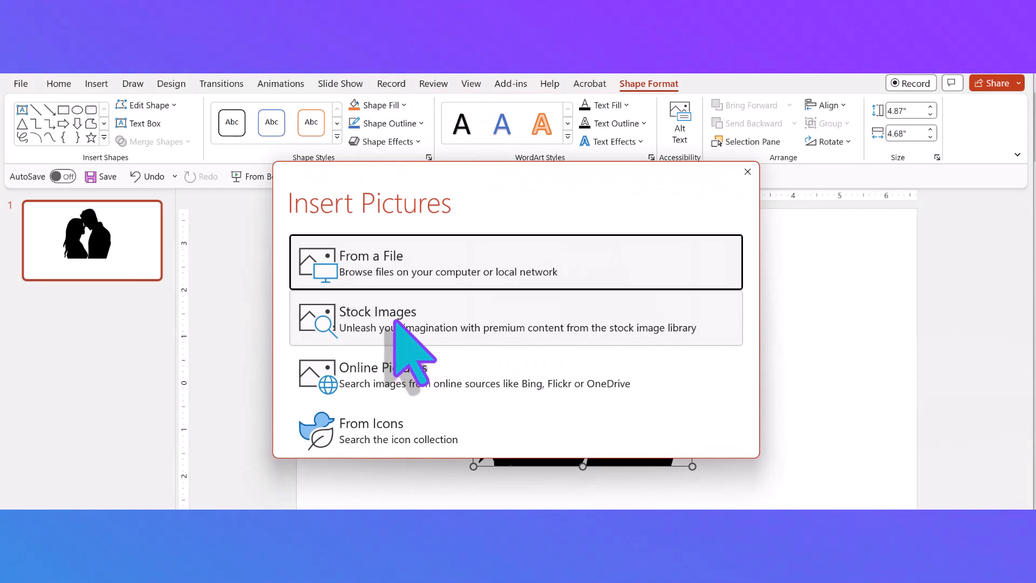
left_click(394, 322)
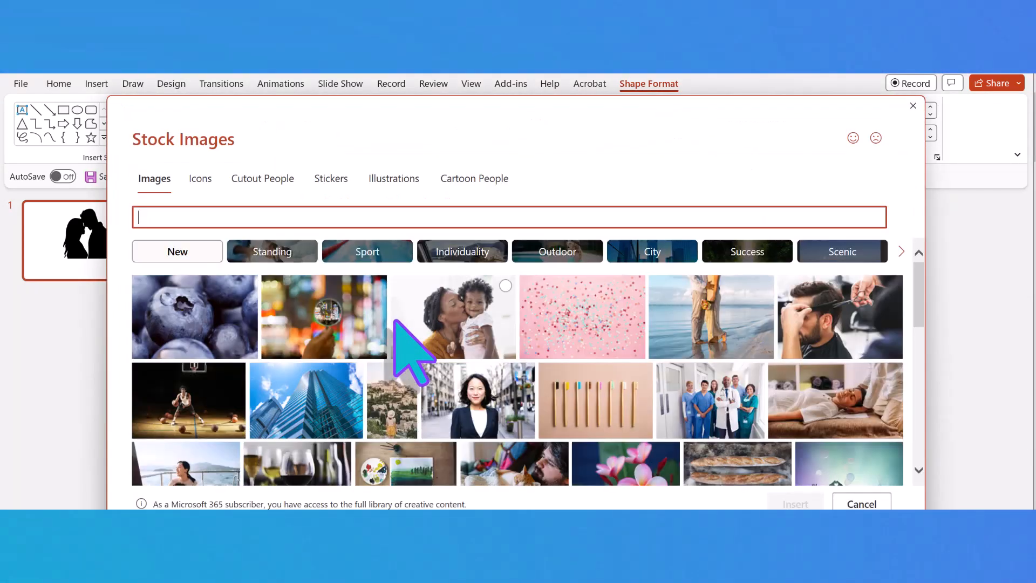
left_click(347, 321)
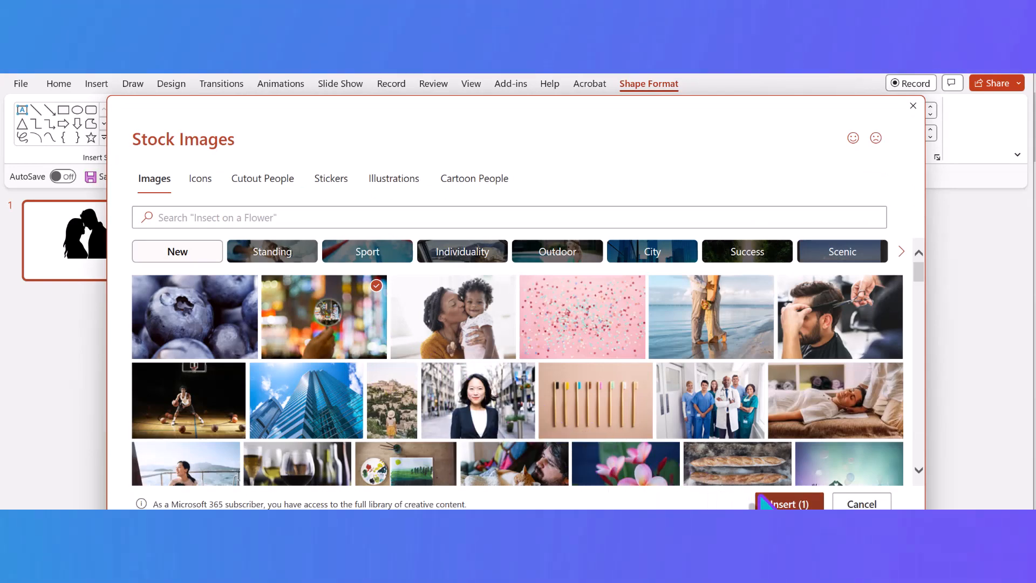
left_click(777, 502)
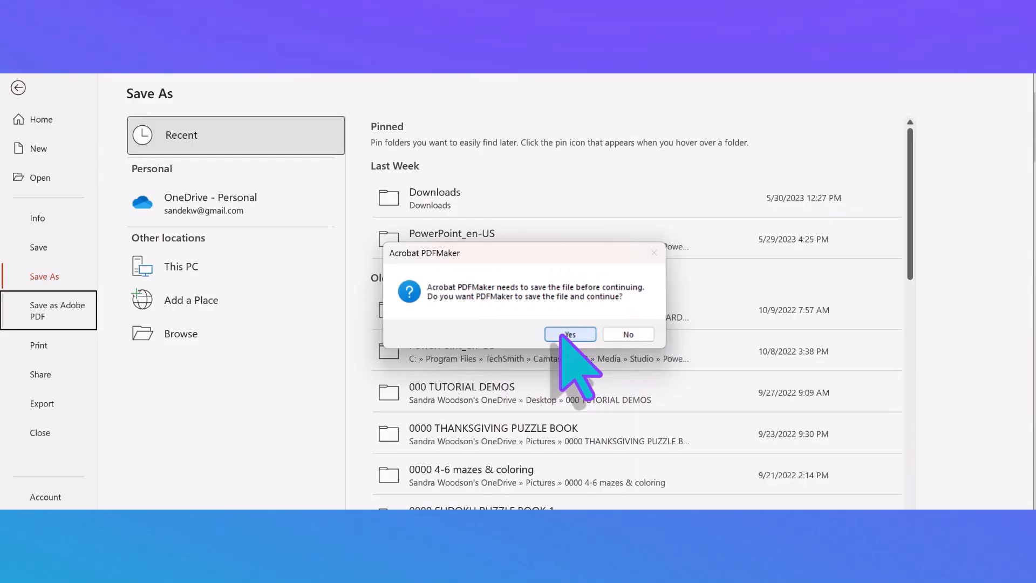
Save the slide as an Adobe PDF named "Shape 4" in the Downloads folder, letting PDFMaker save the file first.
left_click(562, 335)
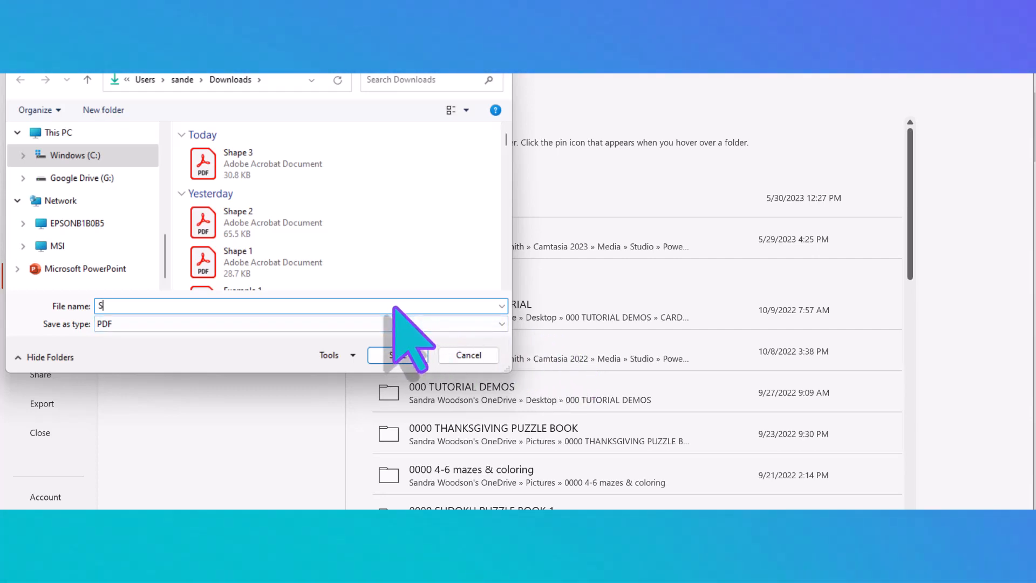
type("Shape 4")
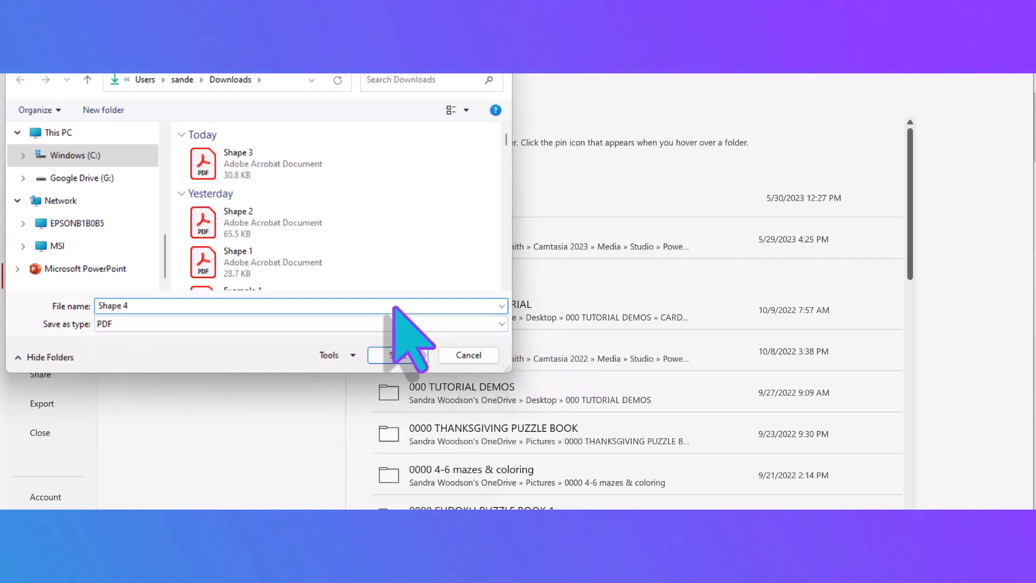
key("Tab")
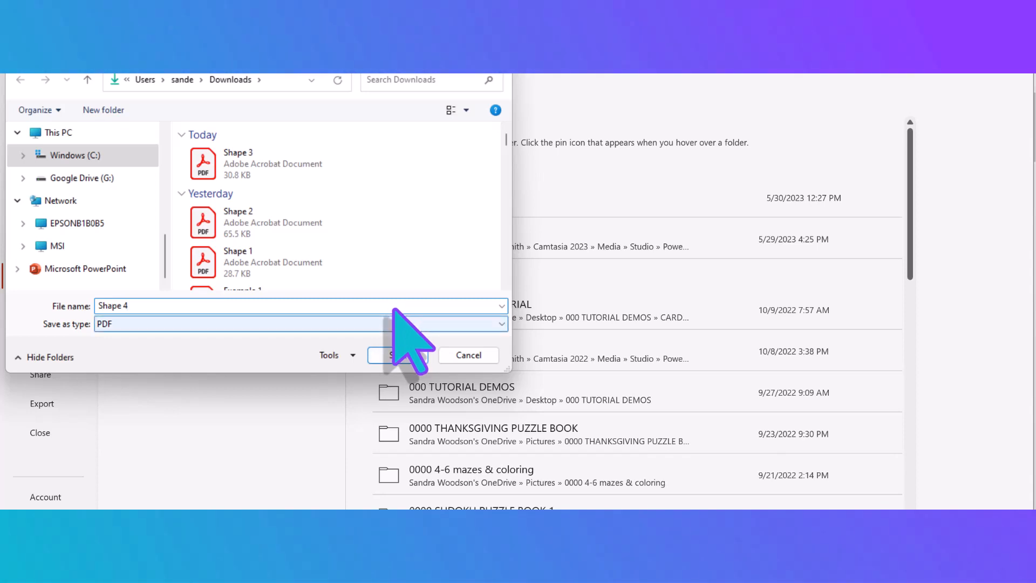
left_click(390, 354)
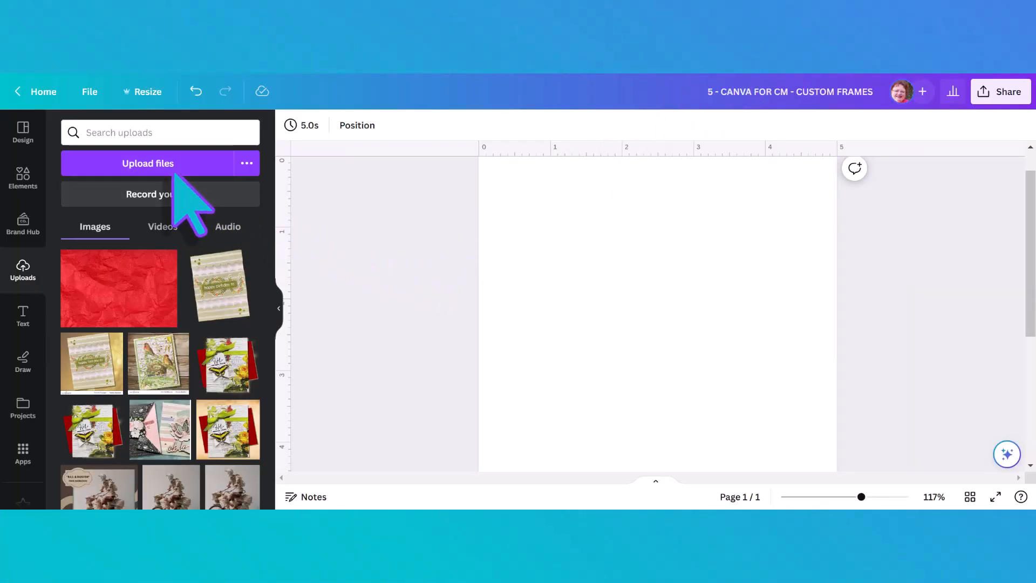
In Canva, upload the PDF "Shape 4" from the Downloads folder and add its design from the projects to the blank page.
left_click(153, 163)
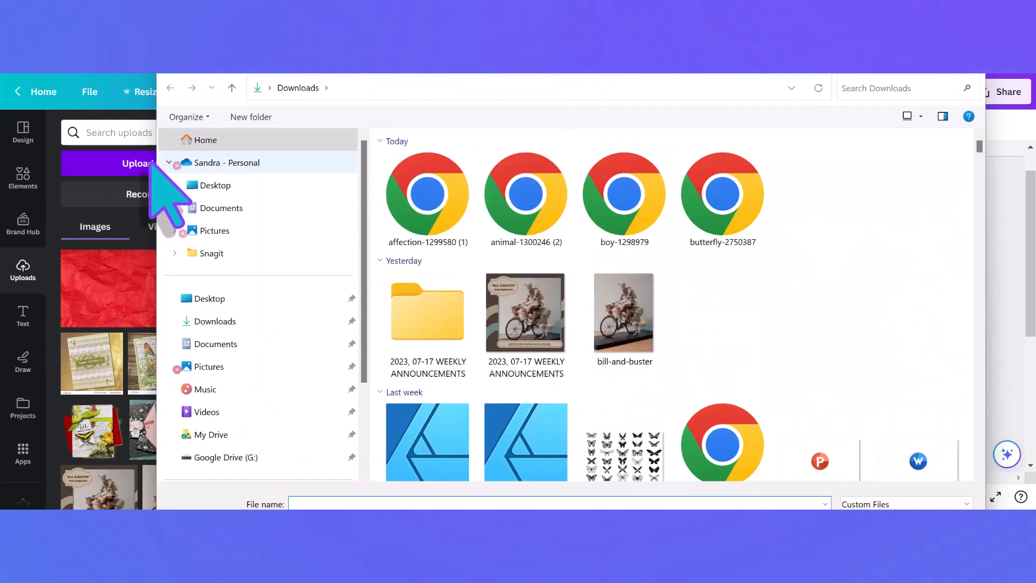
left_click(421, 200)
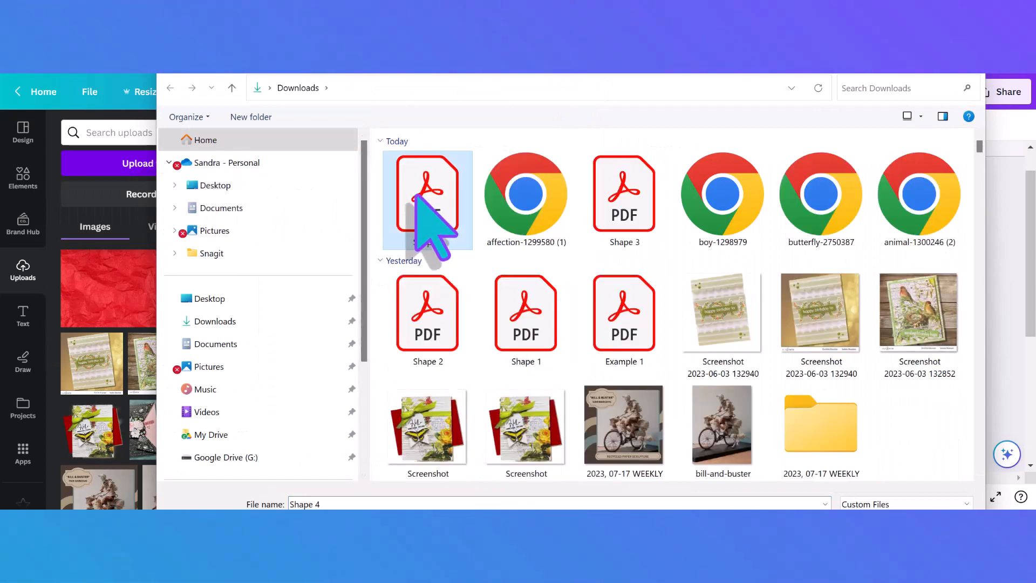
key("Return")
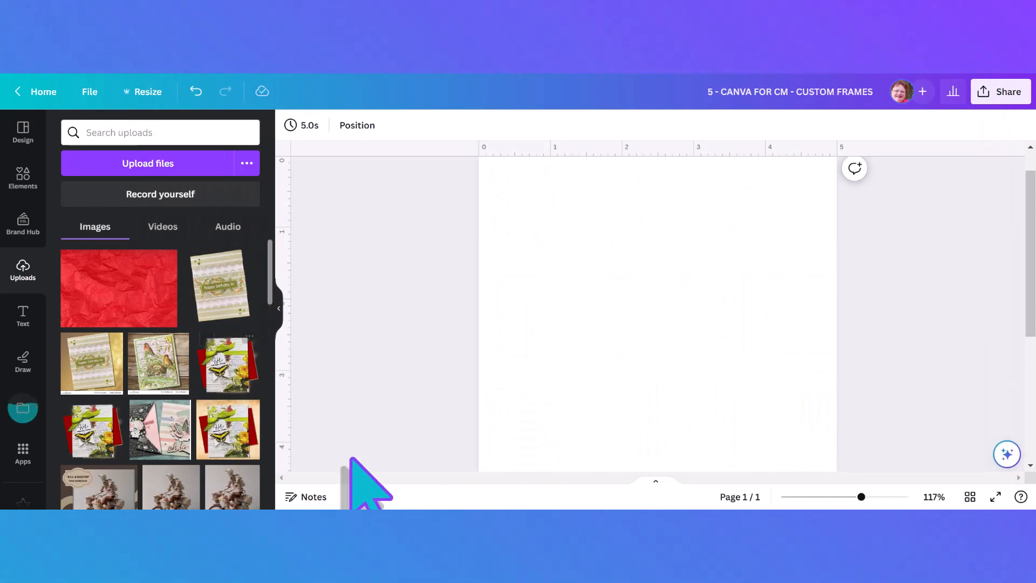
left_click(22, 411)
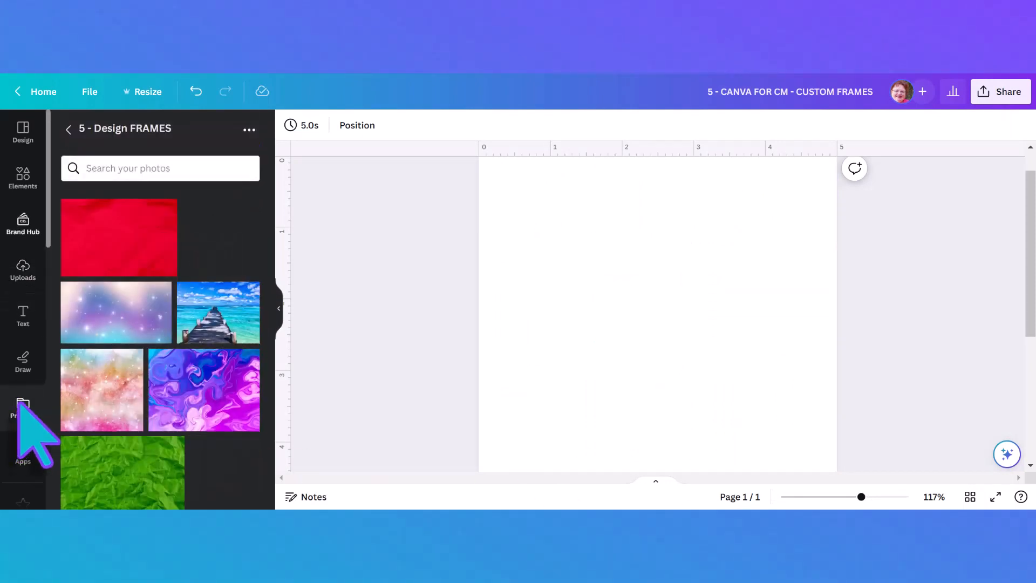
left_click(67, 130)
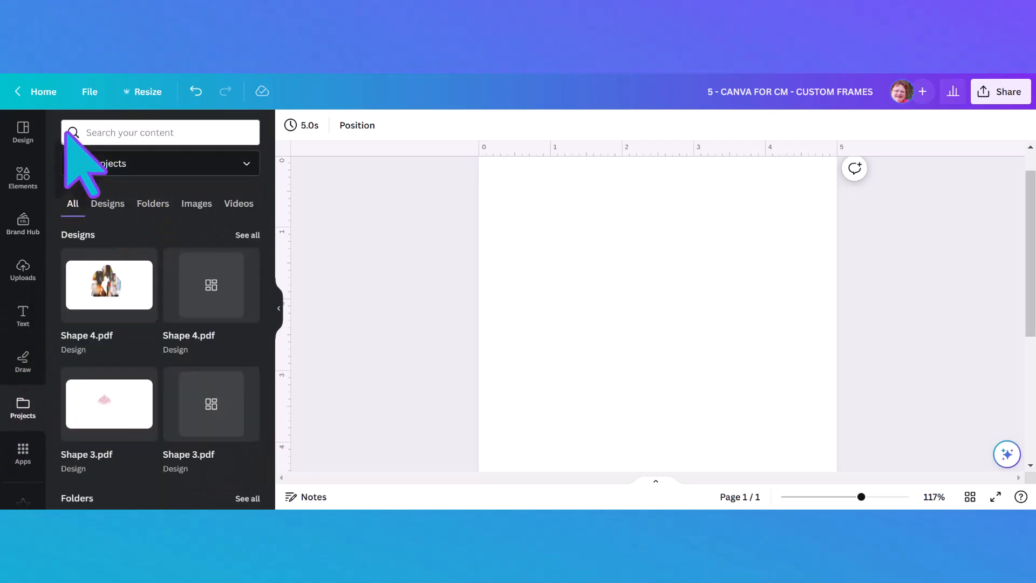
left_click(112, 285)
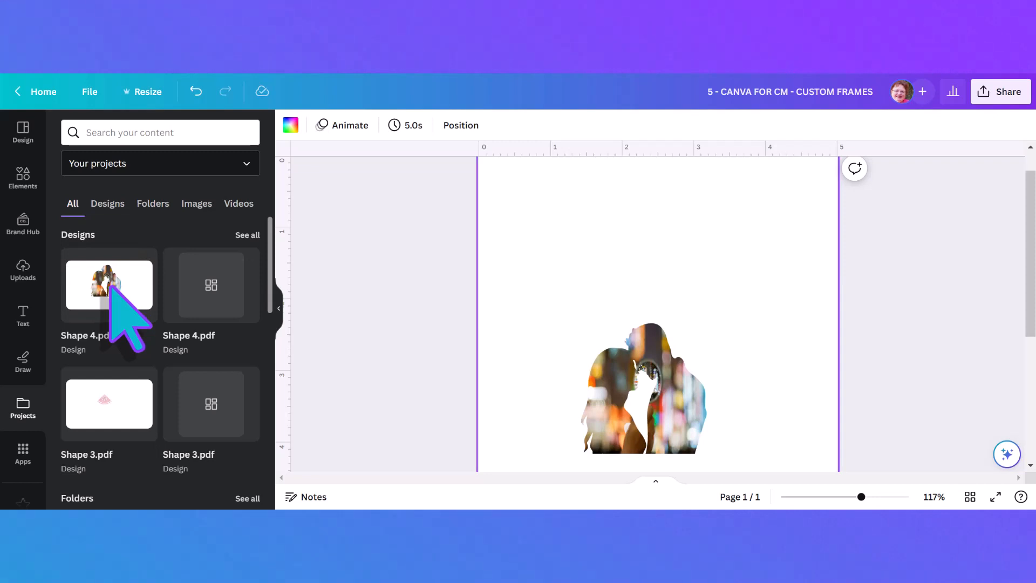
Delete the image inside the couple frame, then move the frame toward the page's upper part and enlarge it to about 3 inches wide.
left_click(616, 371)
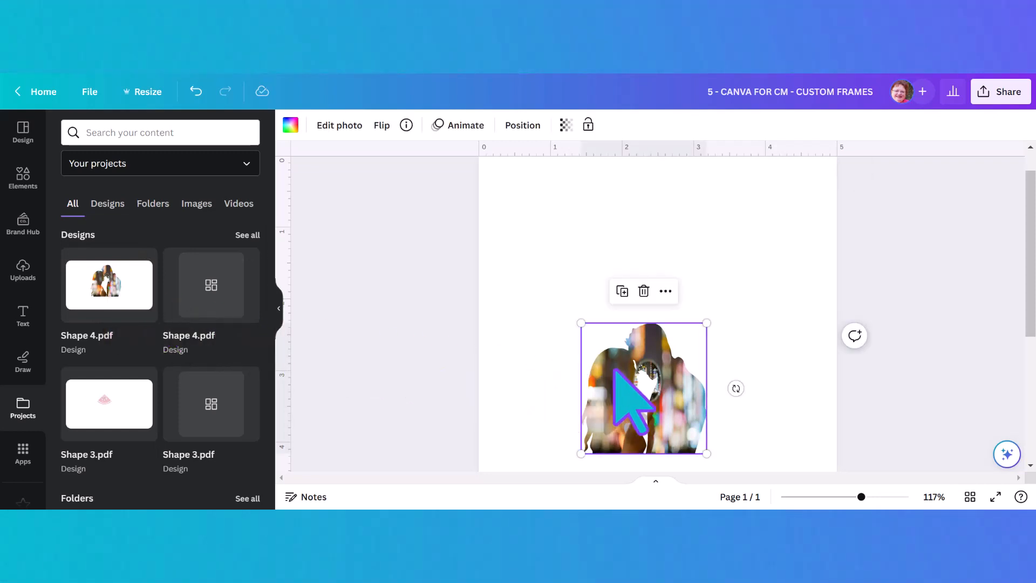
left_click(643, 291)
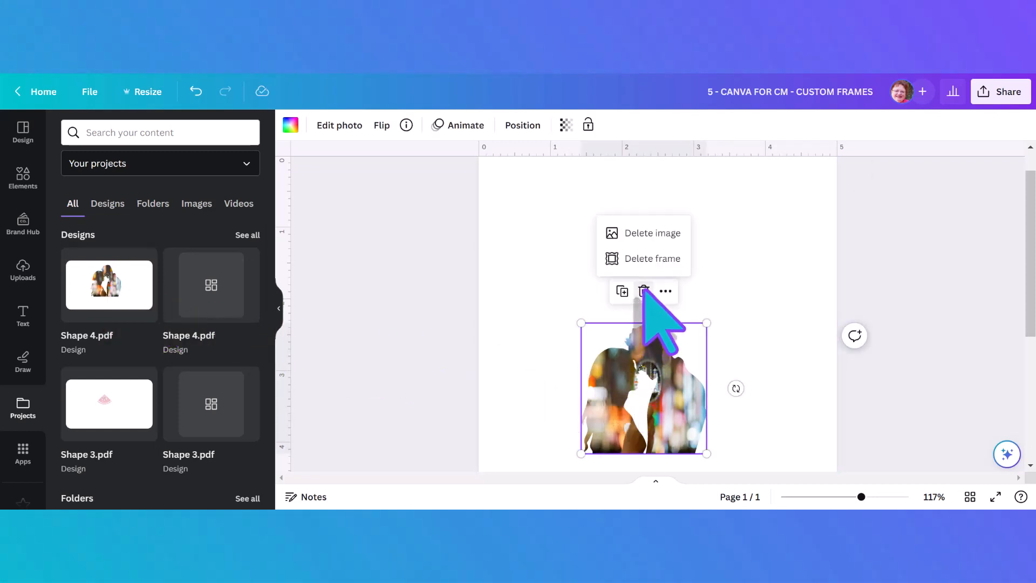
left_click(645, 233)
left_click_drag(653, 367, 619, 242)
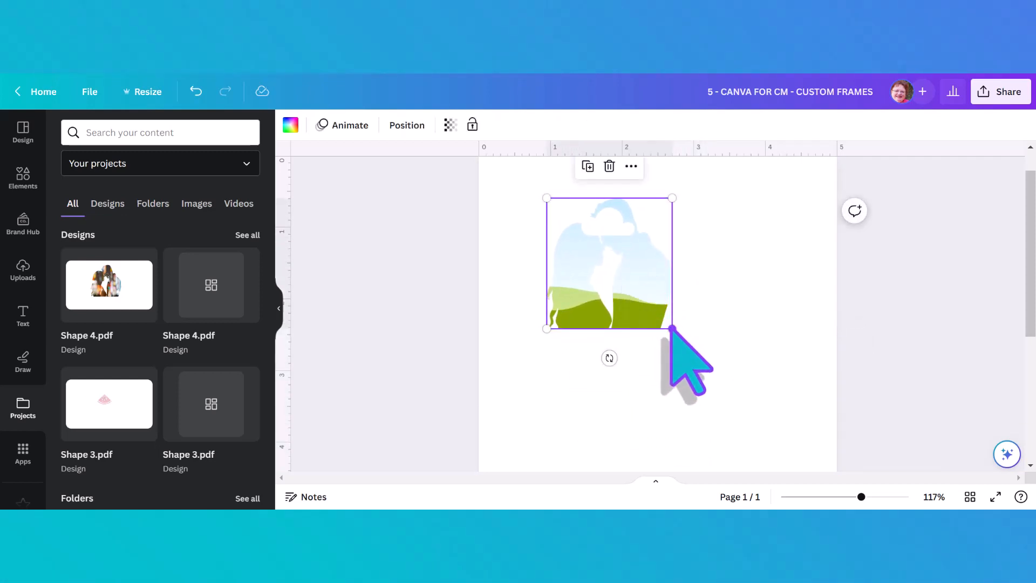
left_click_drag(672, 327, 772, 416)
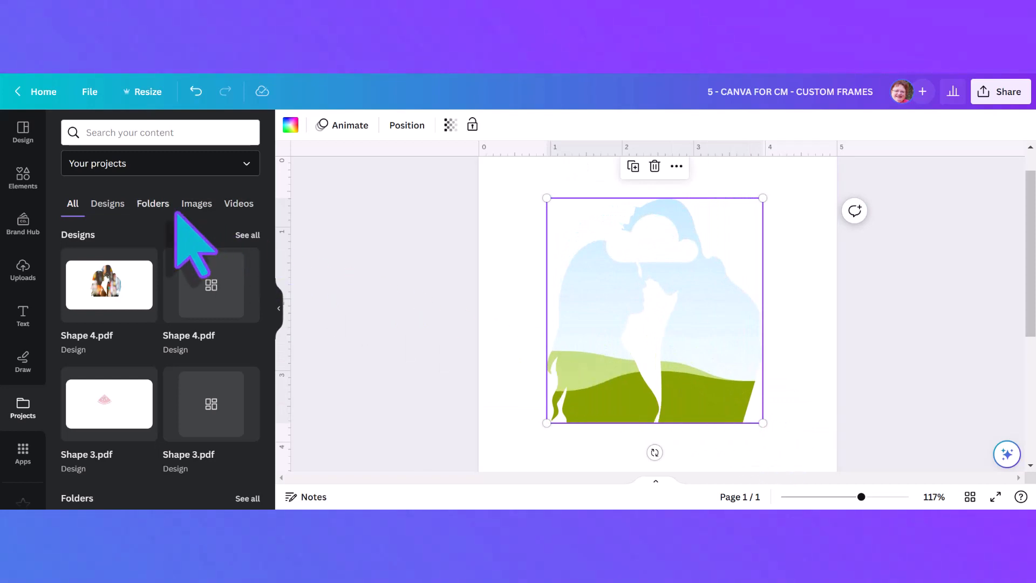
Fill the couple frame with the pastel pink and orange sparkle image from the "5 - Design FRAMES" folder.
left_click(155, 207)
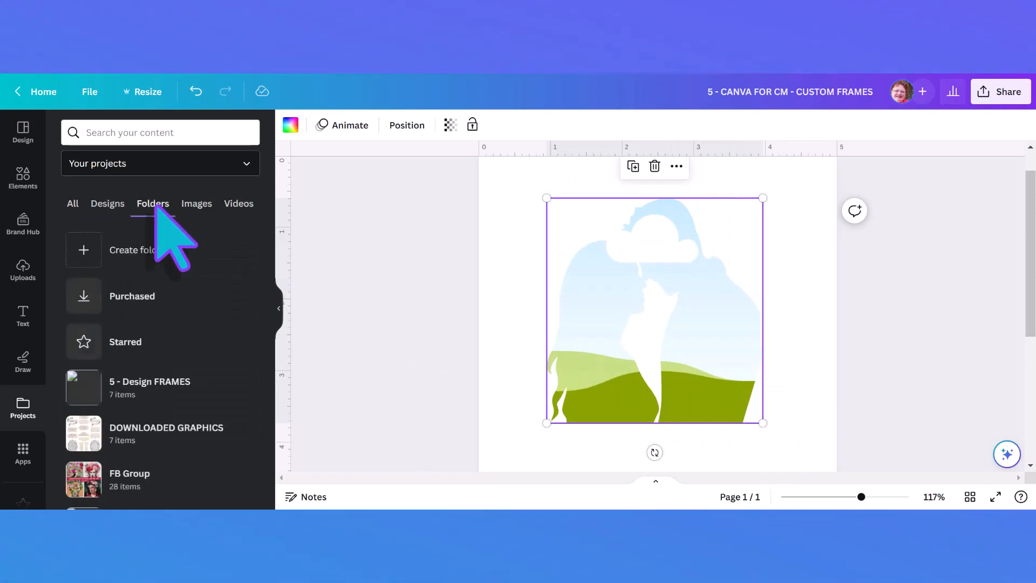
left_click(148, 381)
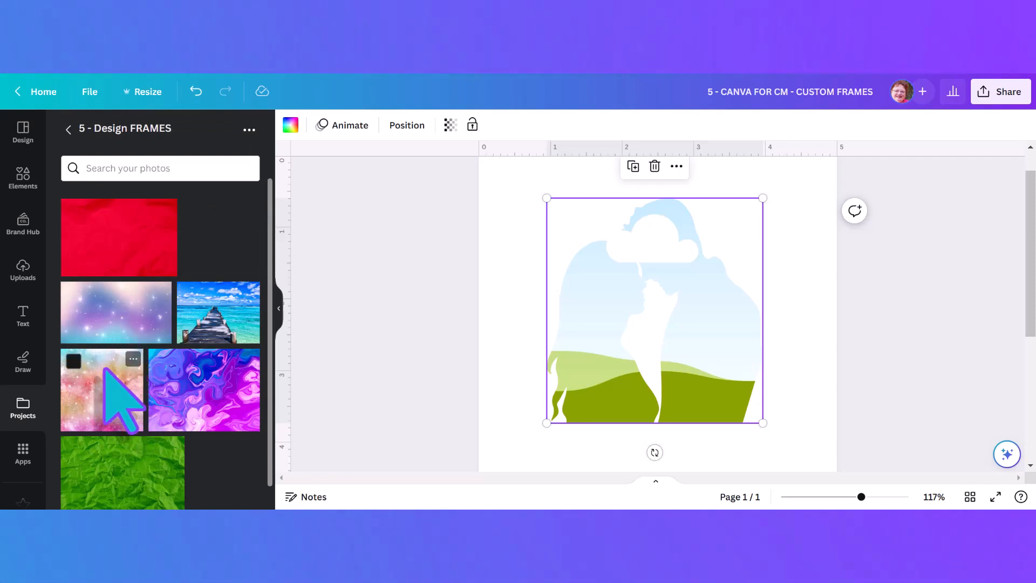
left_click_drag(105, 371, 589, 276)
left_click(523, 288)
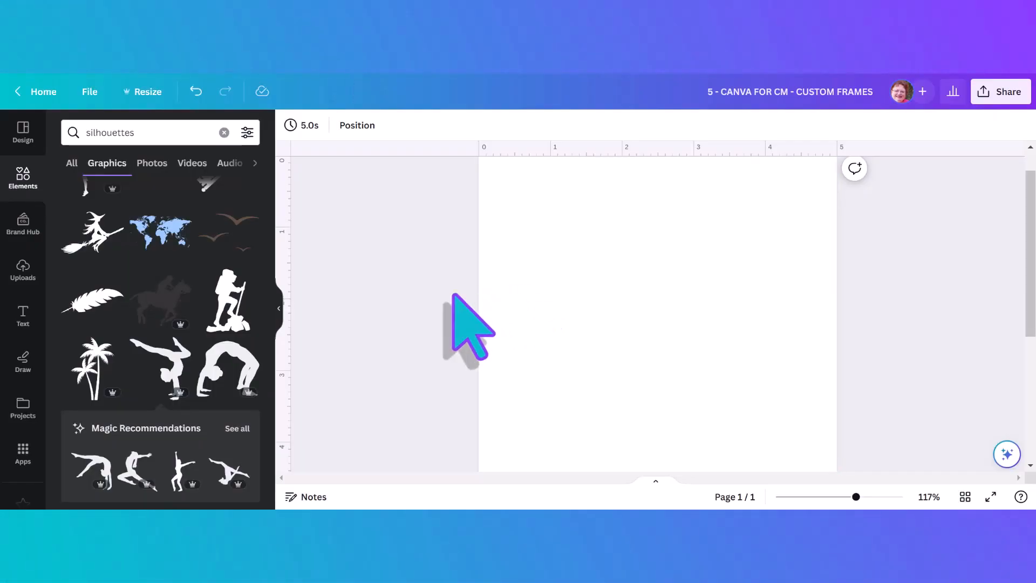
Add the handstand gymnast from the silhouettes graphics to the blank page and enlarge it to about 3.1 inches wide near the page's top.
scroll(229, 318, "down", 5)
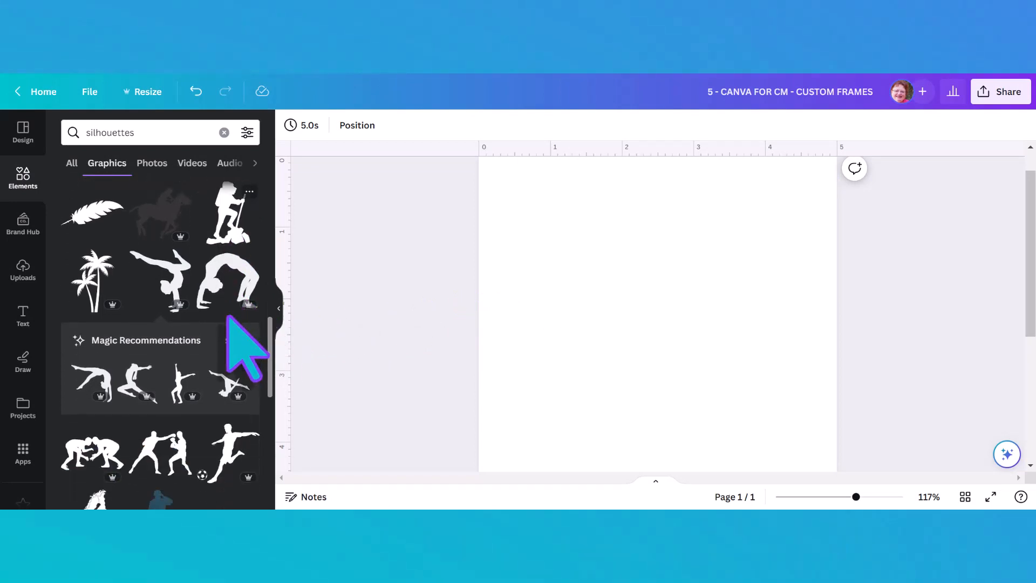
scroll(238, 346, "down", 2)
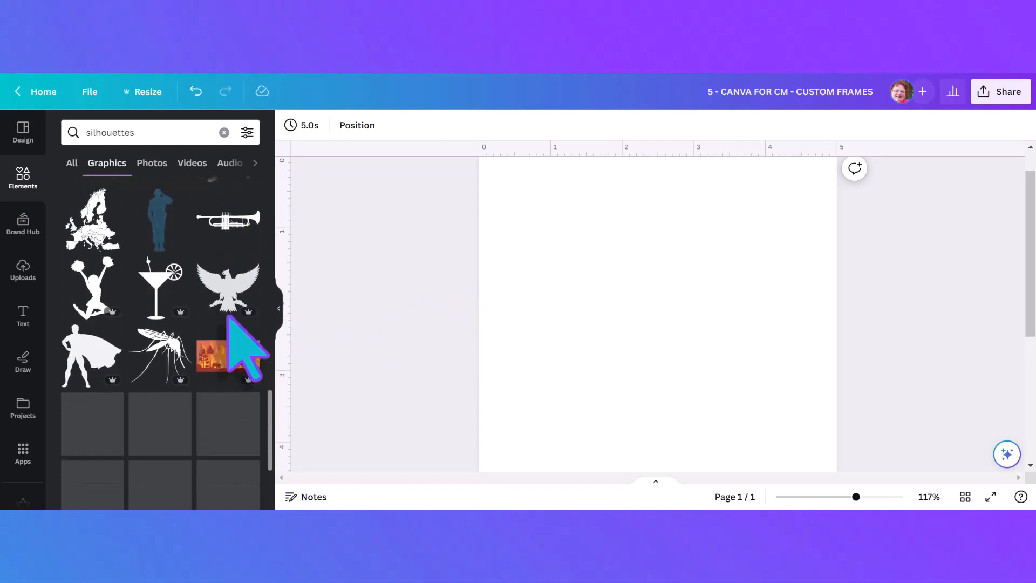
scroll(237, 346, "up", 4)
scroll(229, 318, "up", 2)
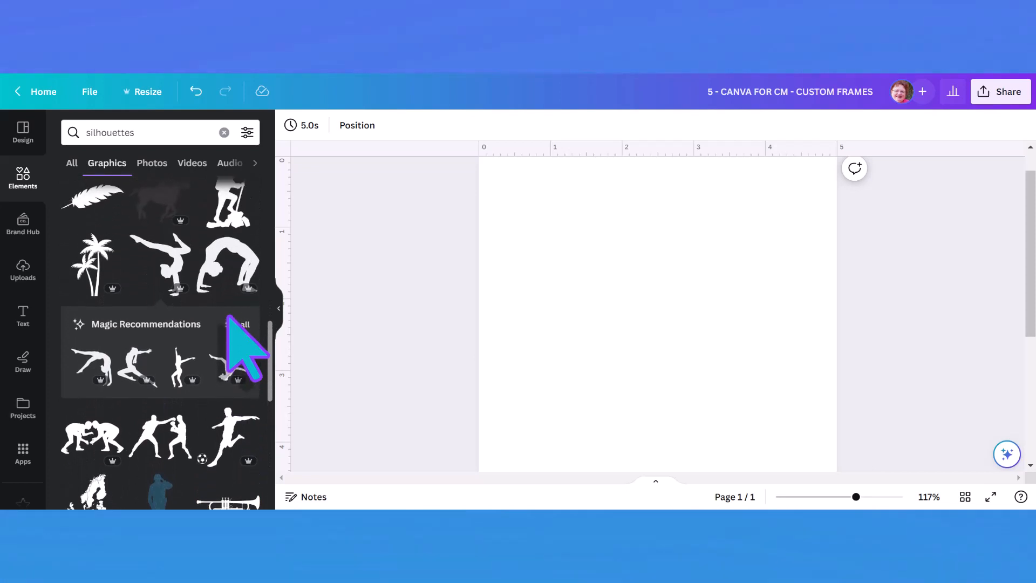
left_click(171, 294)
left_click_drag(634, 366, 603, 254)
left_click_drag(556, 221, 526, 191)
left_click_drag(699, 368, 750, 418)
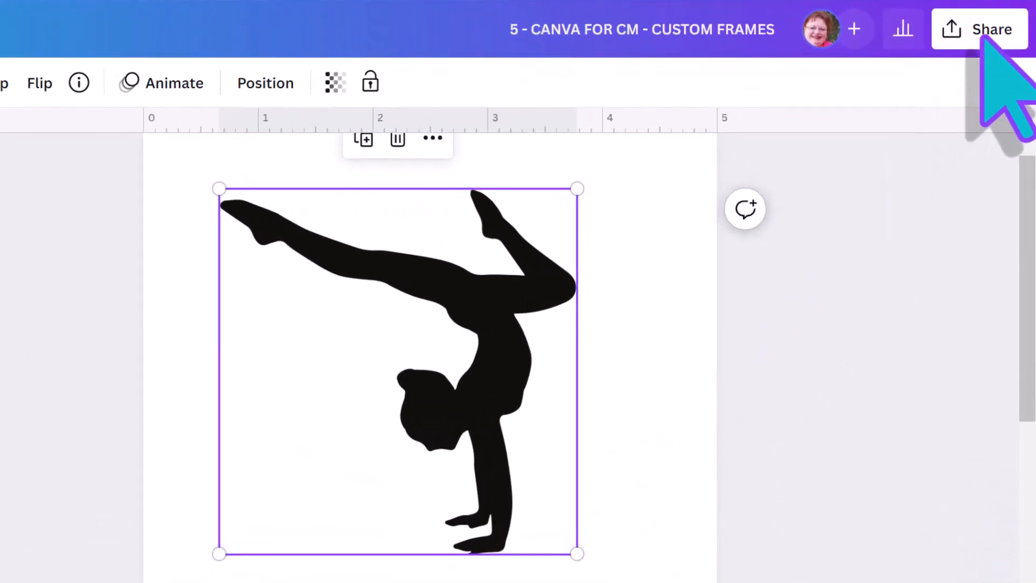
Open the design's download settings and display the available file types.
left_click(992, 87)
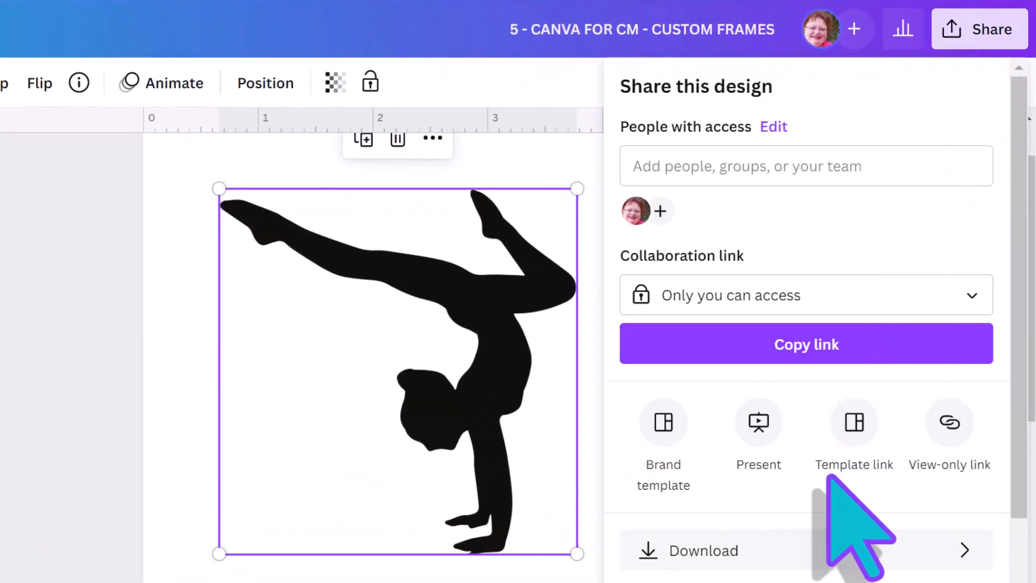
left_click(800, 551)
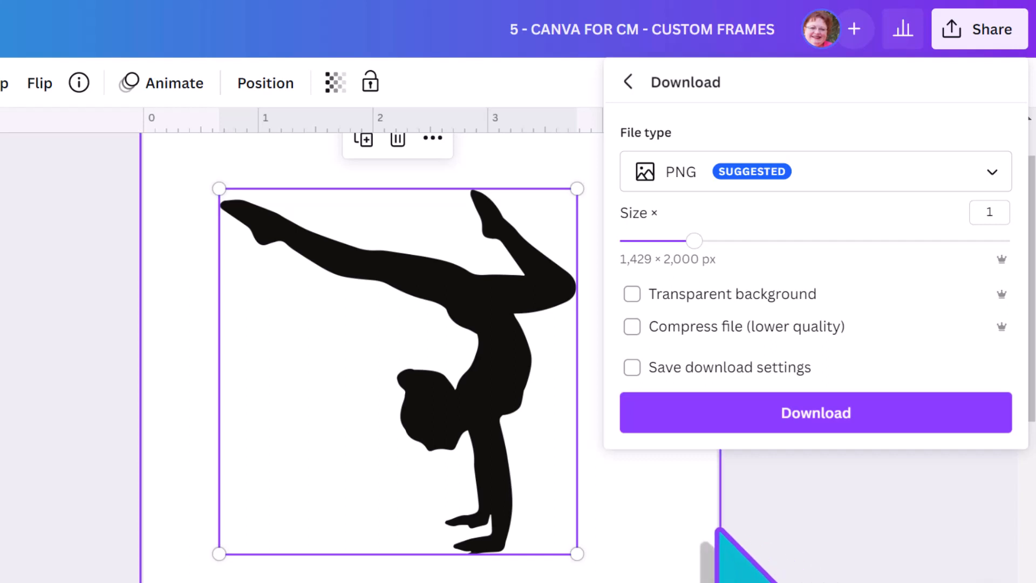
scroll(918, 243, "up", 1)
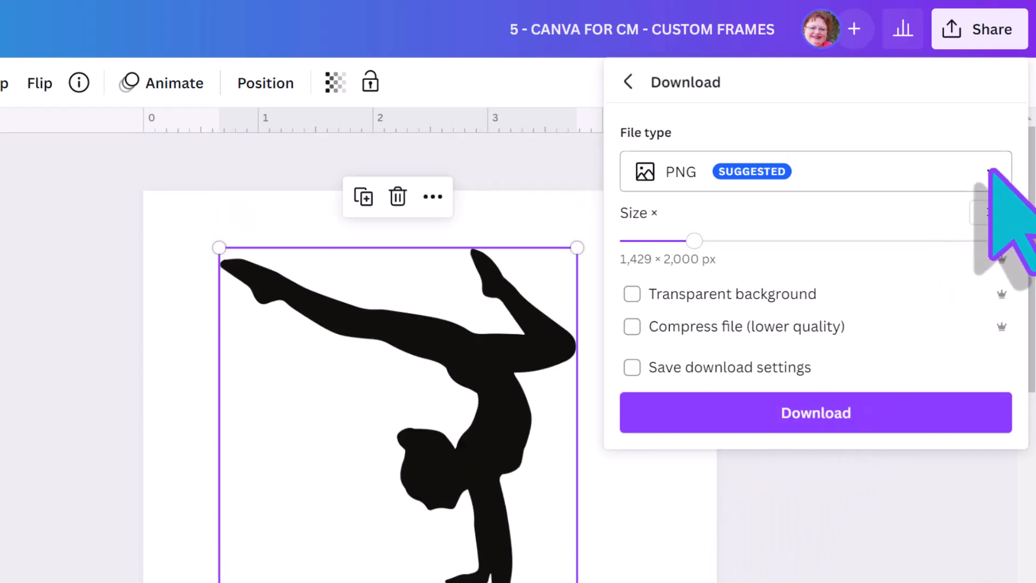
left_click(991, 172)
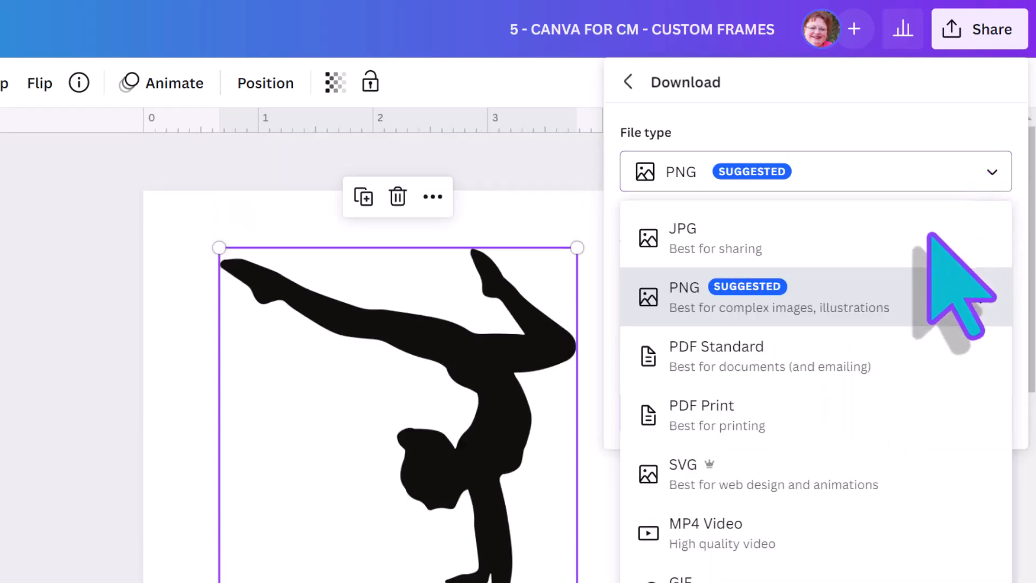